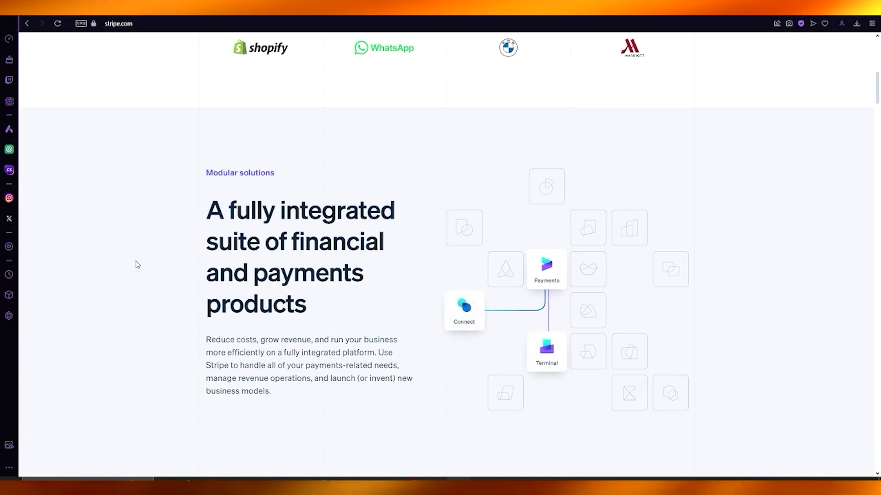
- Browse the Stripe homepage, highlighting the hero paragraph and scrolling through the page and back
scroll(136, 265, down, 7)
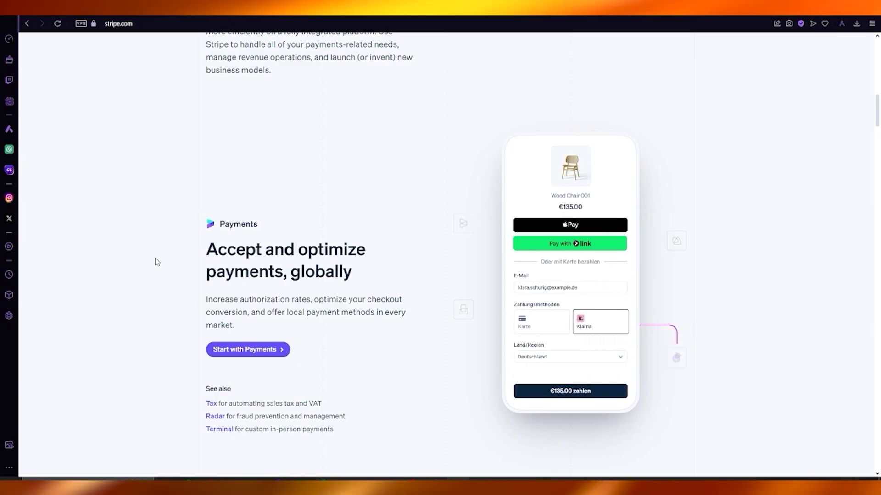
scroll(155, 258, up, 15)
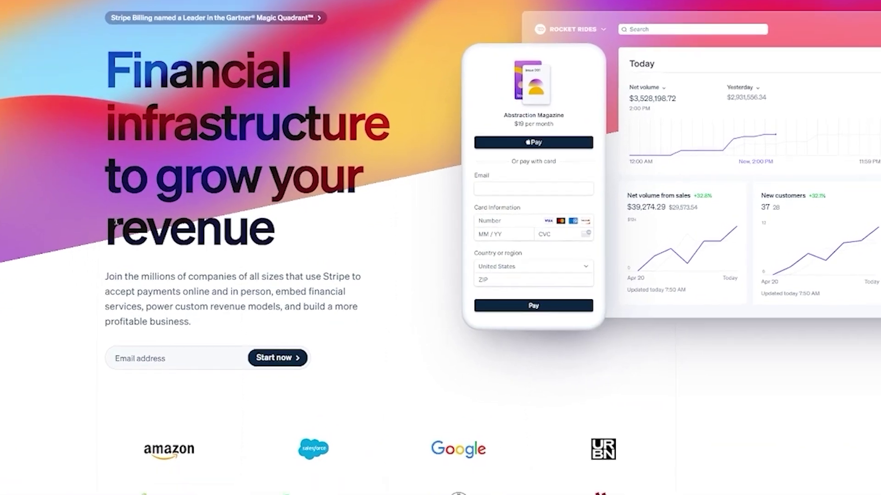
drag(195, 315, 319, 341)
drag(247, 300, 191, 316)
scroll(362, 307, down, 5)
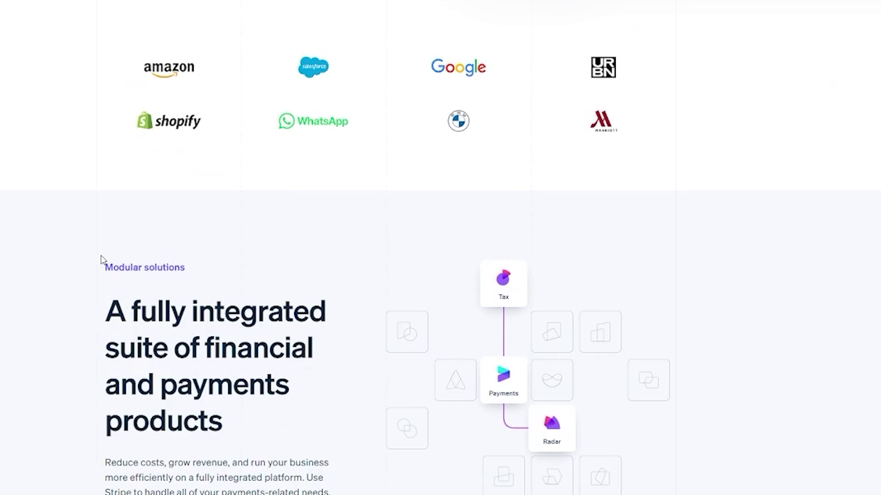
scroll(103, 255, down, 4)
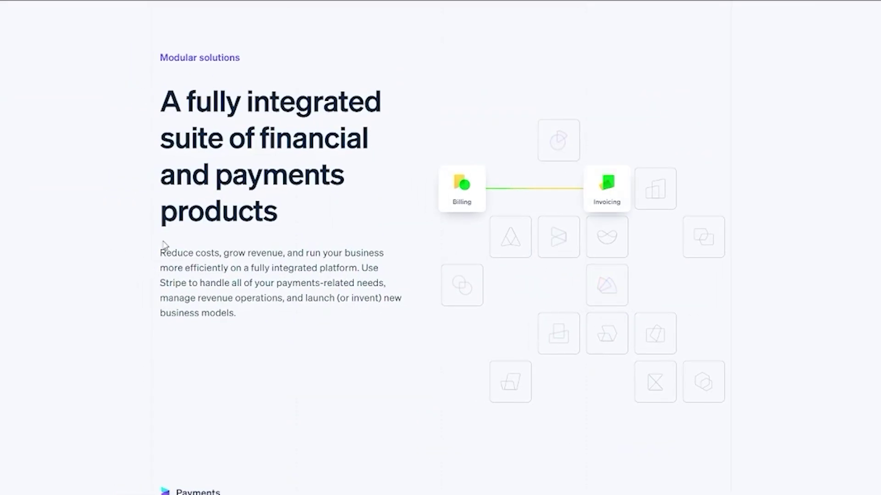
scroll(127, 225, down, 3)
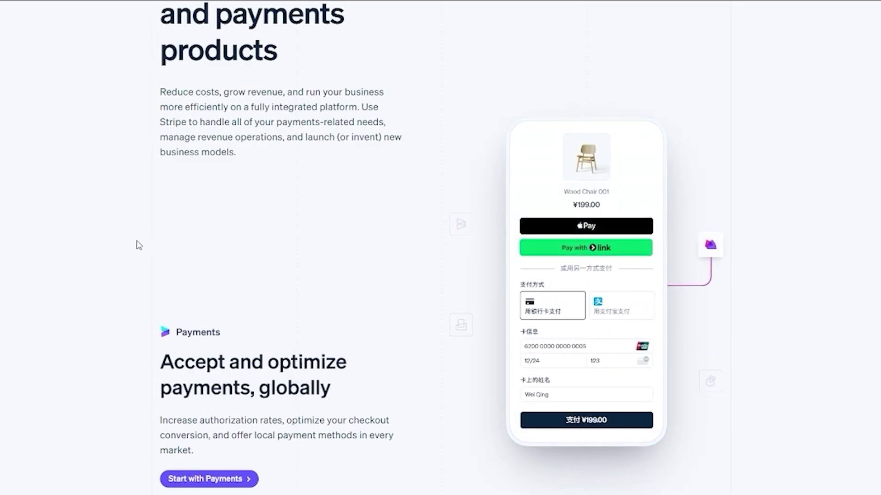
scroll(137, 245, down, 7)
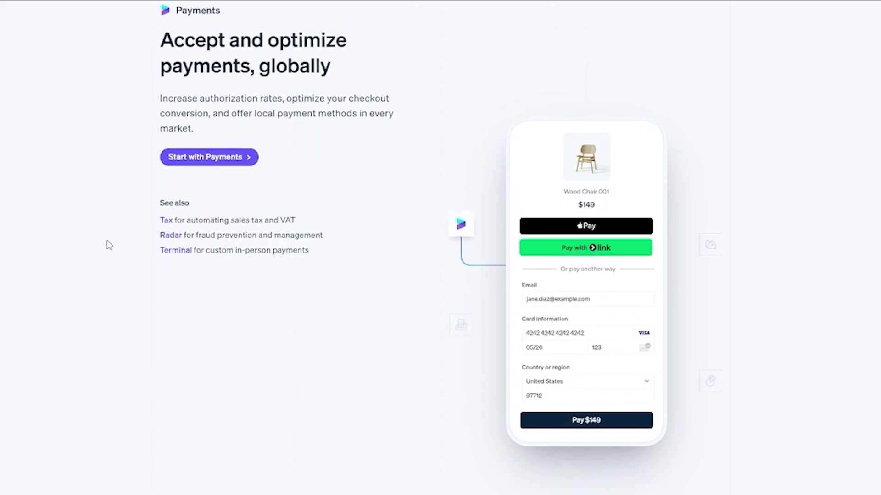
scroll(109, 246, down, 8)
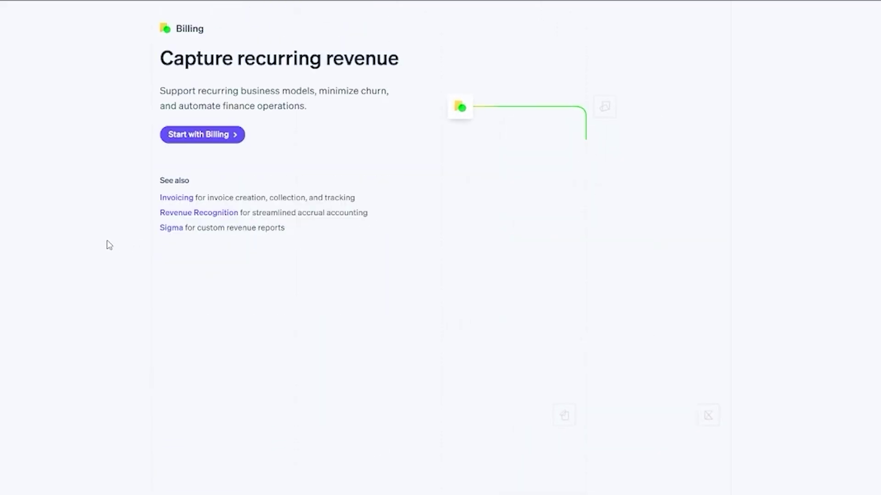
scroll(110, 245, down, 20)
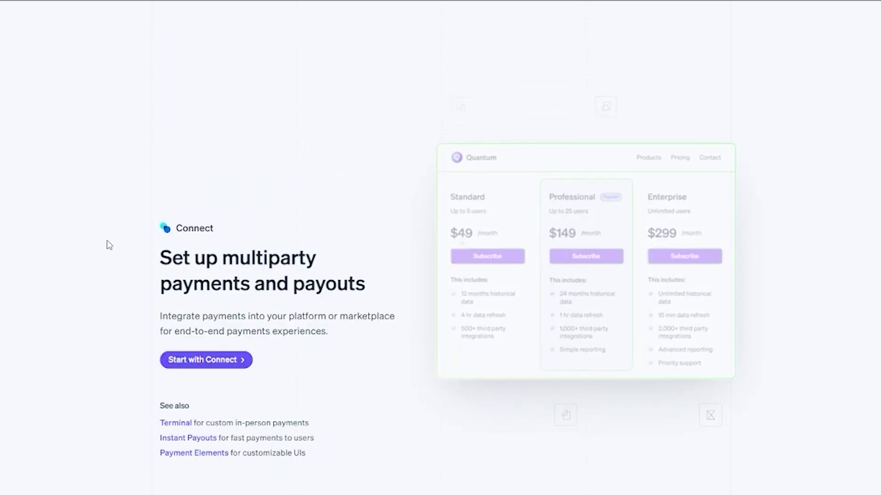
scroll(109, 246, down, 13)
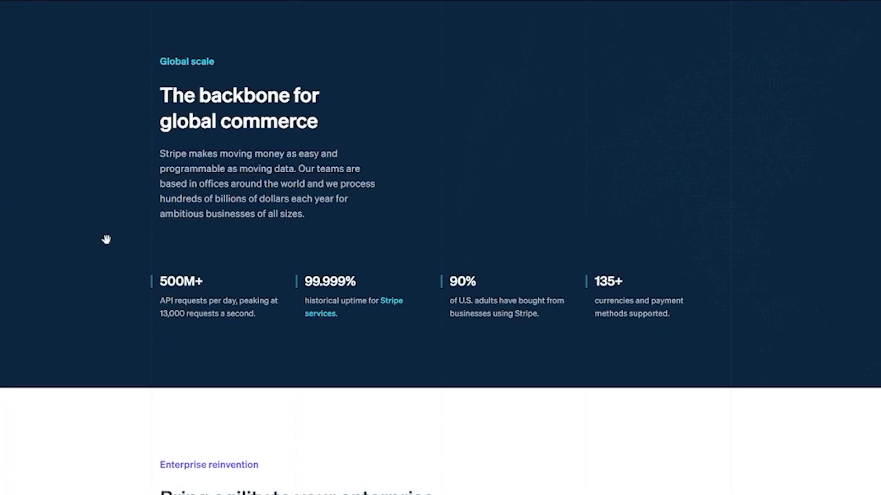
scroll(138, 235, up, 16)
scroll(132, 235, up, 20)
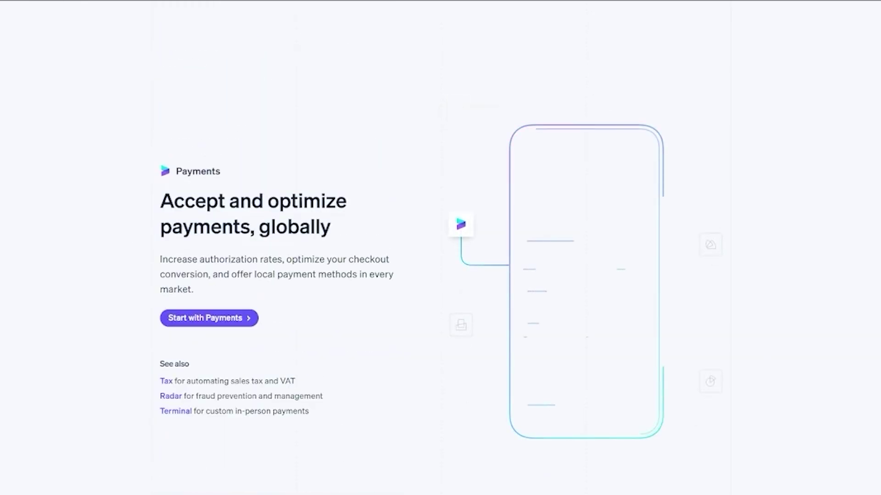
scroll(147, 177, up, 10)
scroll(147, 177, up, 10)
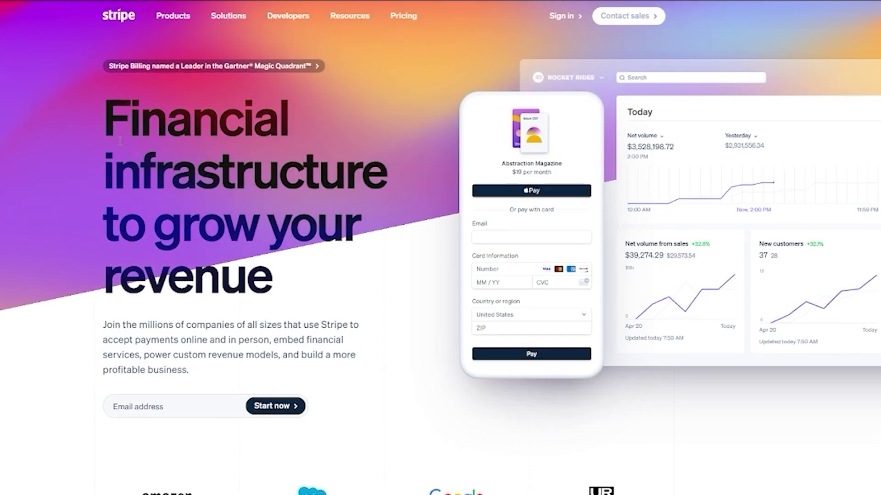
- Return to the top and open the Products mega-menu listing Stripe's product groups
scroll(43, 152, down, 5)
scroll(65, 162, up, 4)
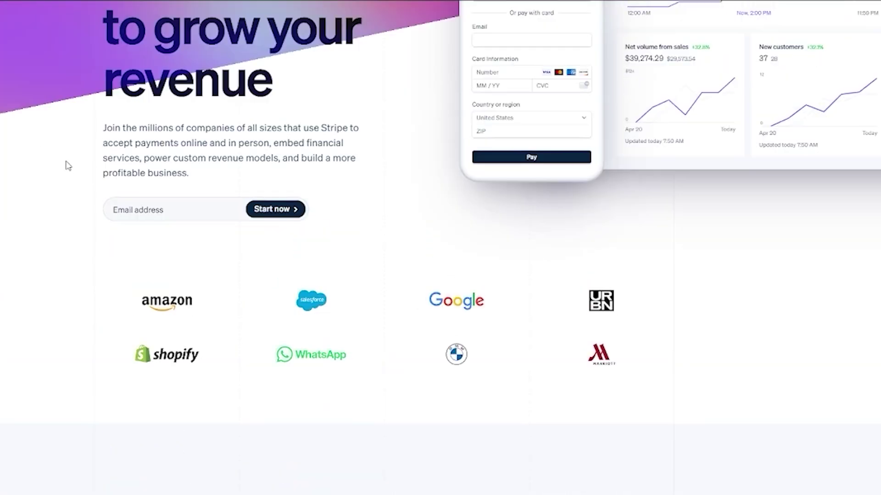
scroll(68, 164, down, 3)
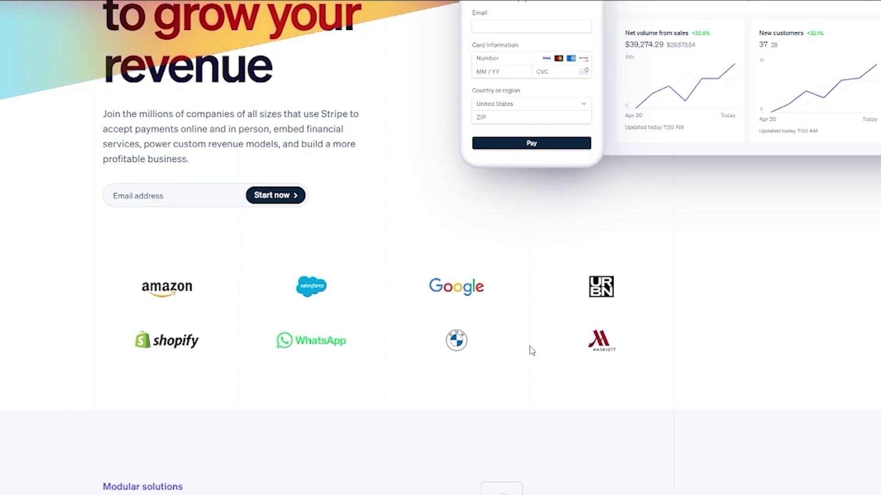
scroll(362, 301, up, 5)
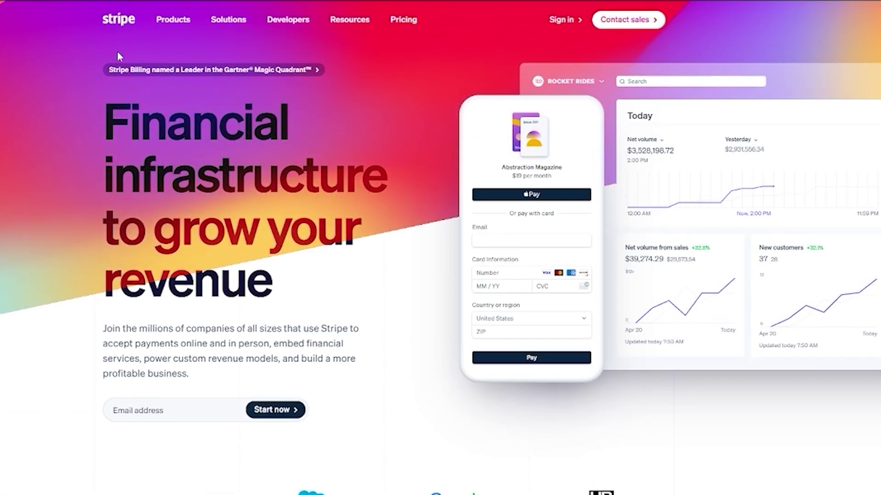
mouse_move(179, 22)
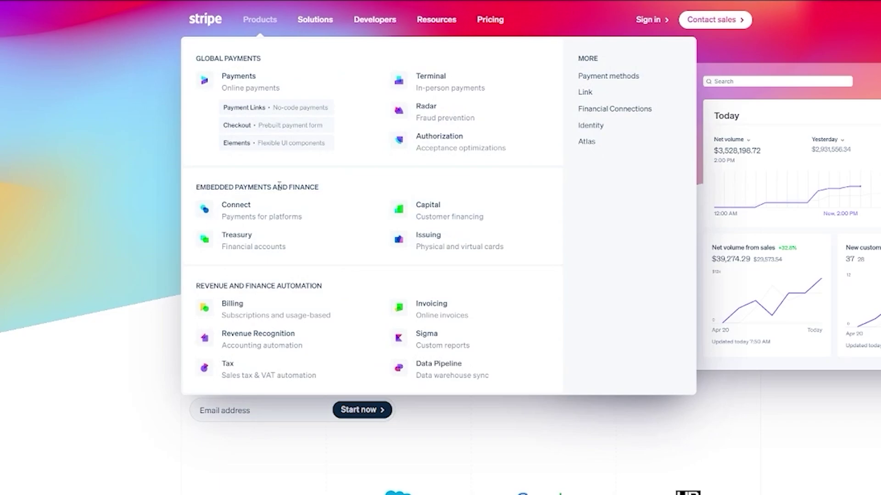
- Highlight the EMBEDDED PAYMENTS AND FINANCE heading, dismiss the menu, and scroll back to the homepage hero
drag(326, 187, 190, 195)
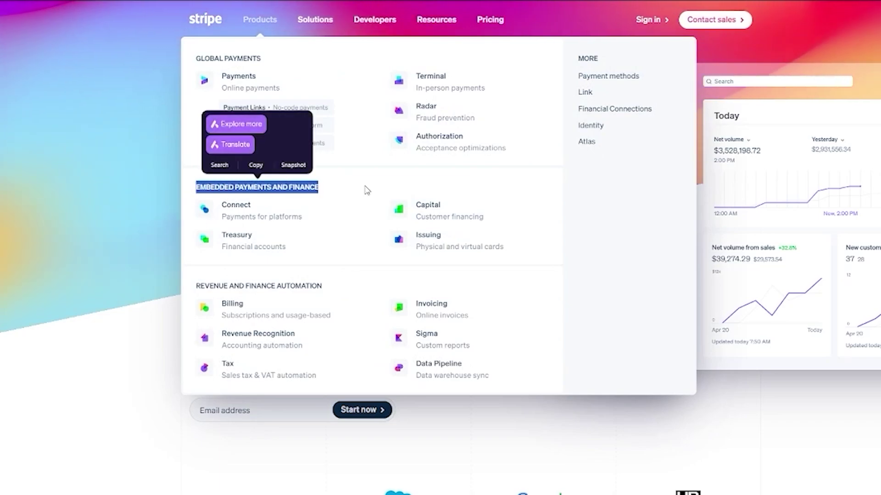
click(378, 193)
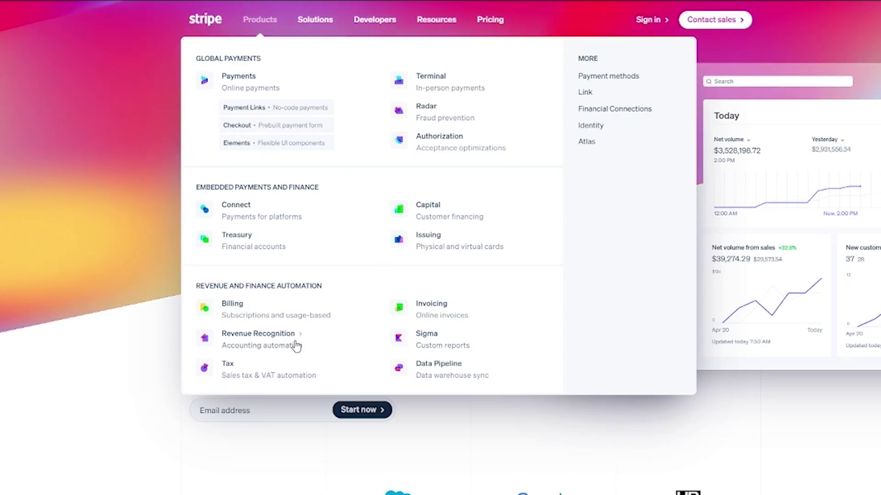
scroll(124, 344, down, 10)
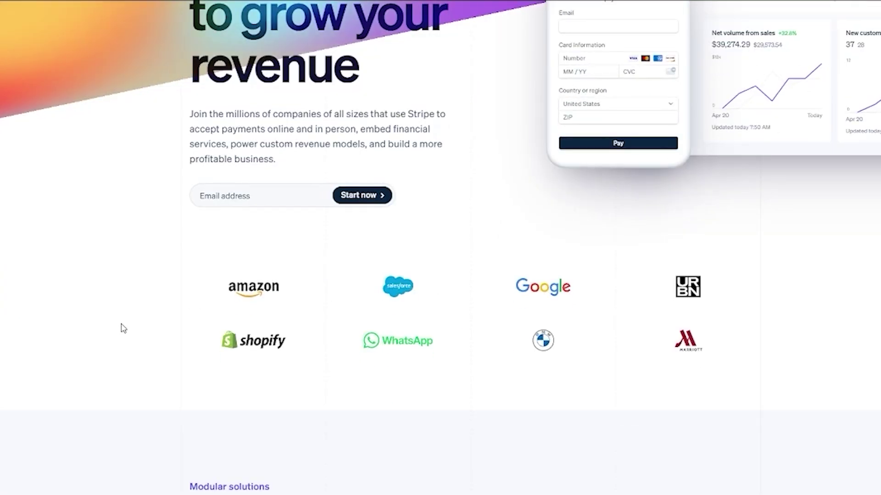
scroll(120, 335, down, 6)
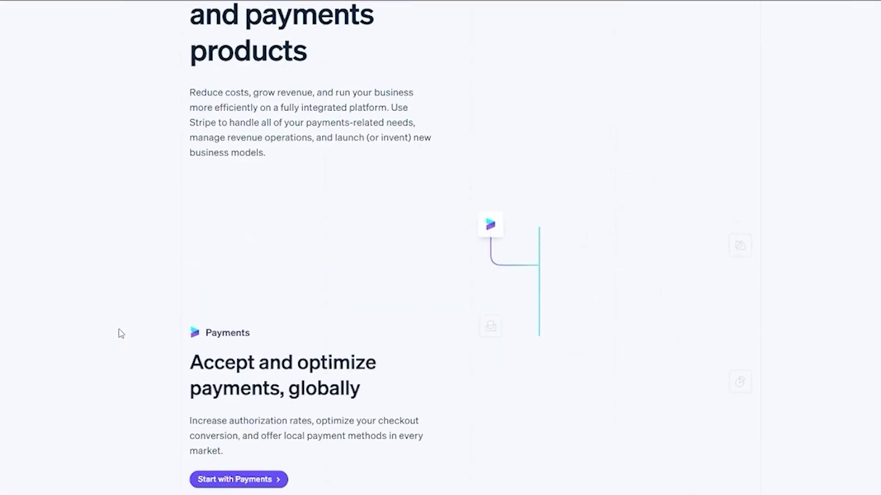
scroll(119, 332, up, 7)
scroll(120, 334, down, 2)
scroll(120, 333, down, 8)
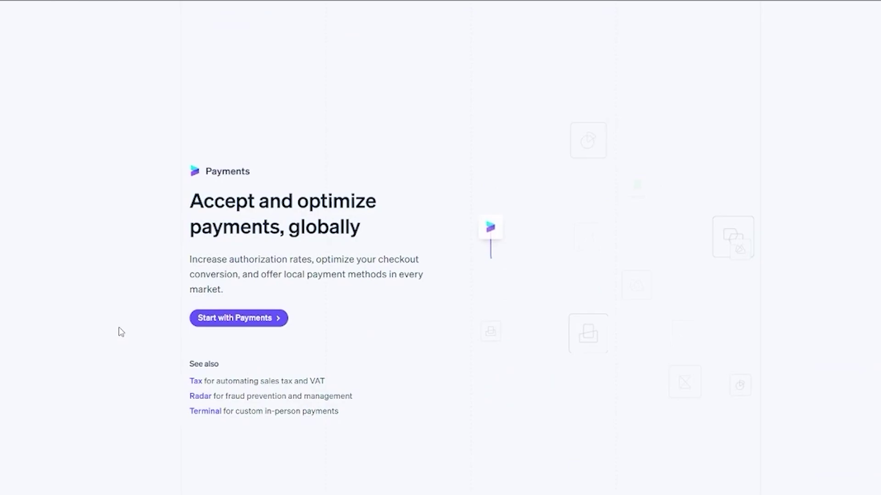
scroll(118, 332, up, 20)
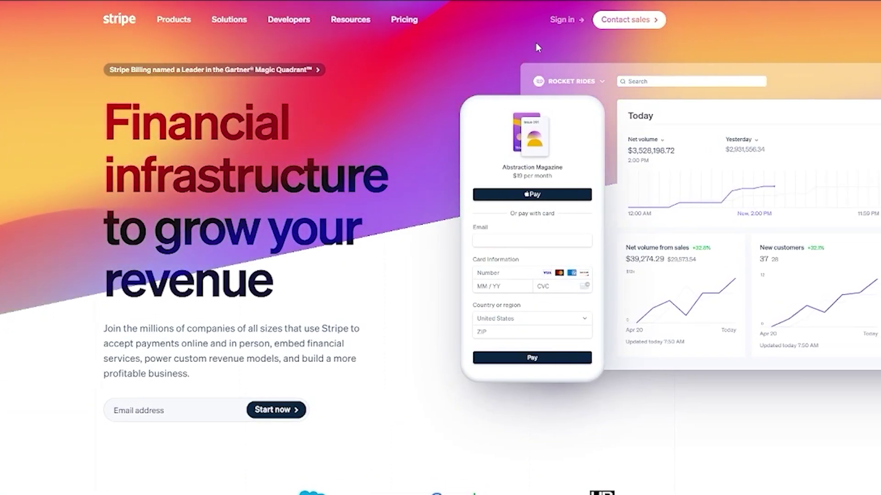
- Leave the homepage email box for Stripe's Pricing page and highlight its main heading
click(177, 406)
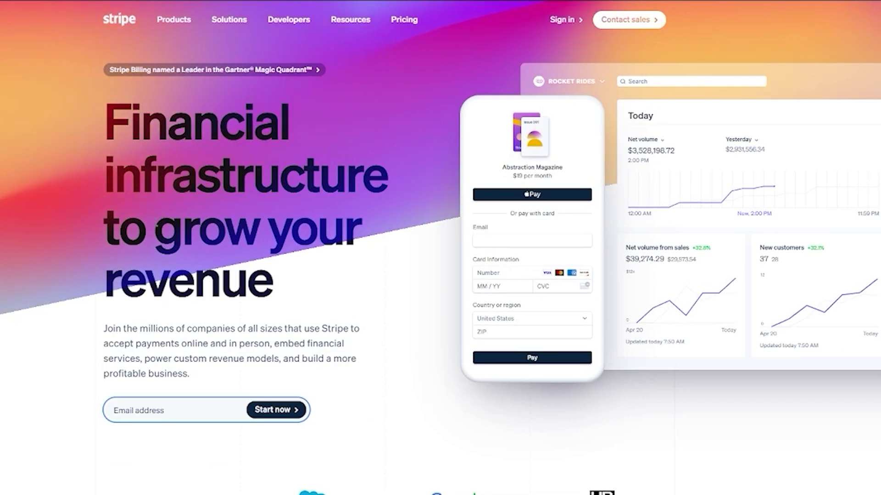
click(414, 23)
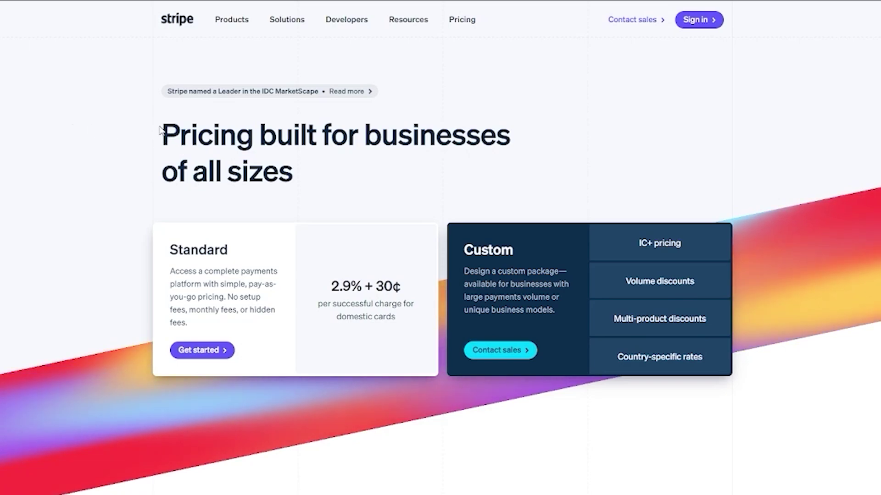
drag(160, 130, 342, 173)
click(366, 166)
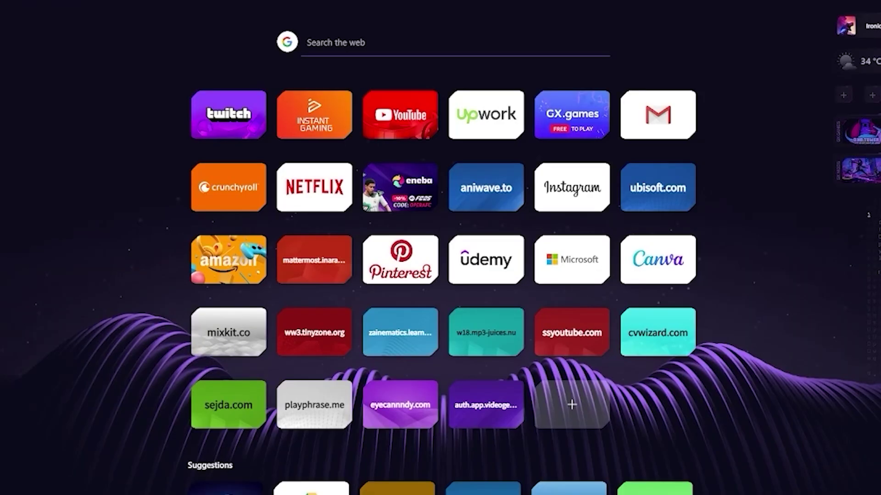
- Enter 'te' in the address bar and go to the suggested Stripe site
text(te)
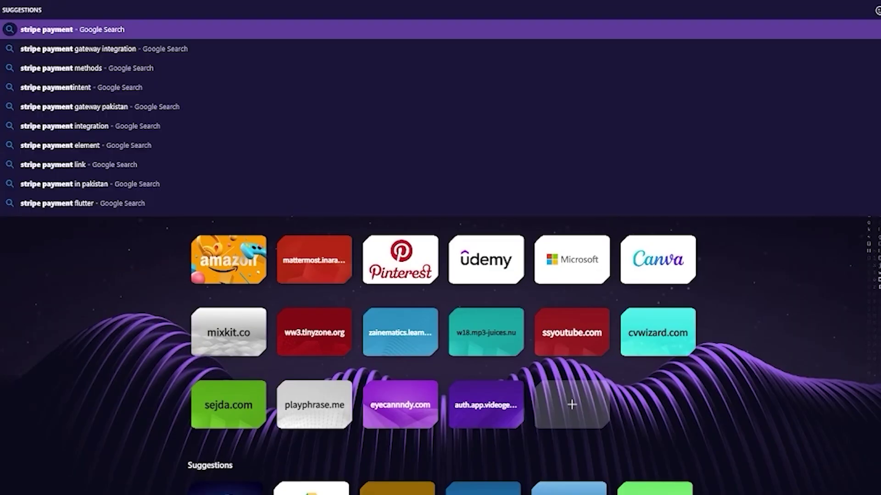
key(Return)
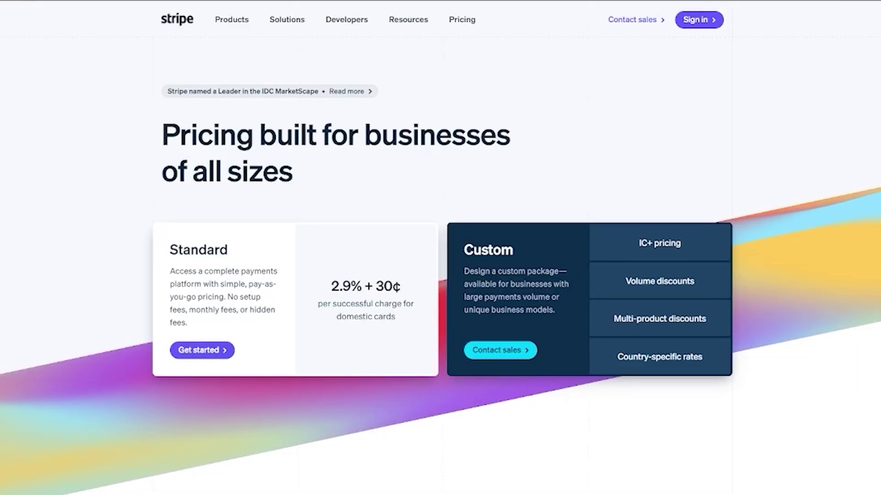
mouse_move(232, 20)
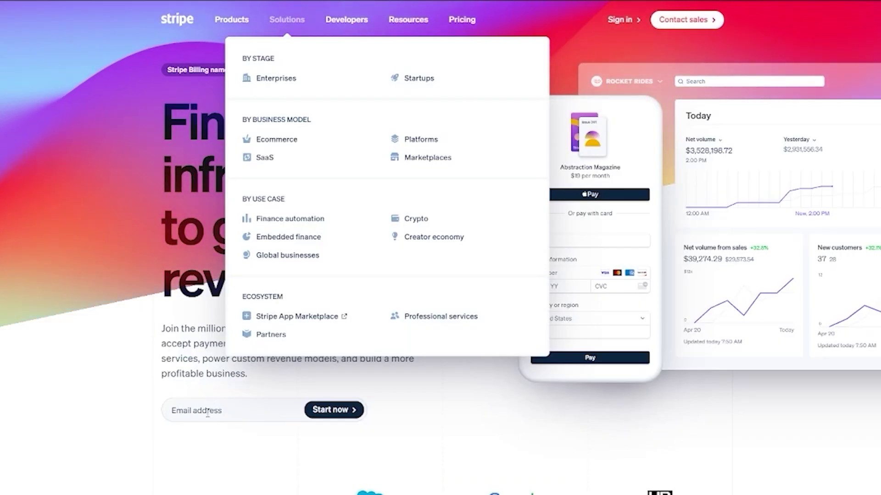
- Copy the temporary email address, paste it into the homepage email box, and start signing up
click(211, 409)
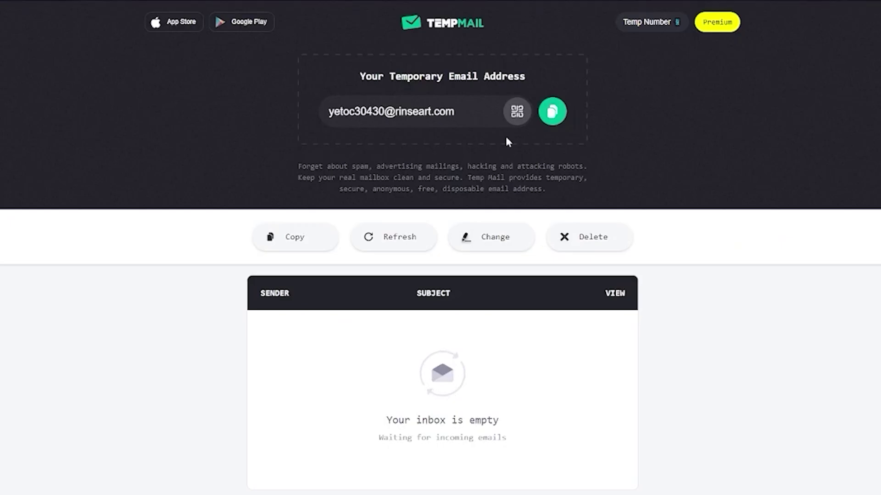
click(554, 120)
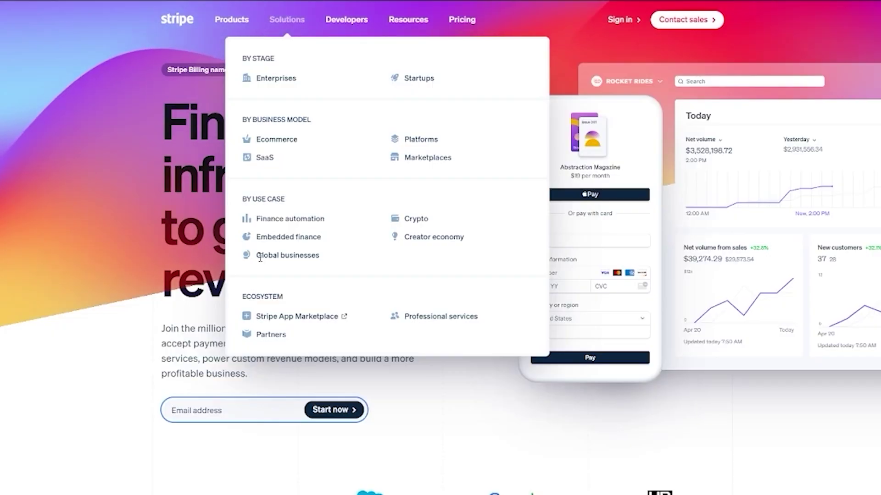
right_click(165, 413)
click(243, 288)
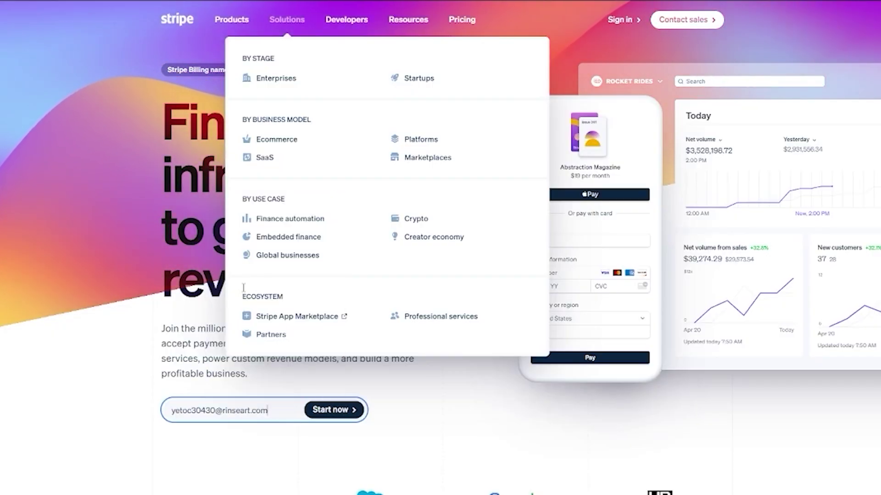
click(175, 349)
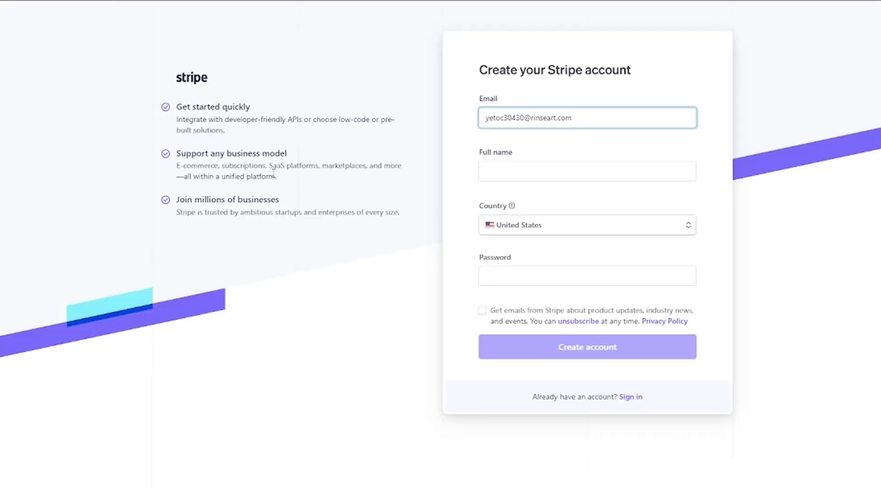
- Fill the full name from autofill, enter a 10-character password, and create the account
click(546, 166)
click(547, 192)
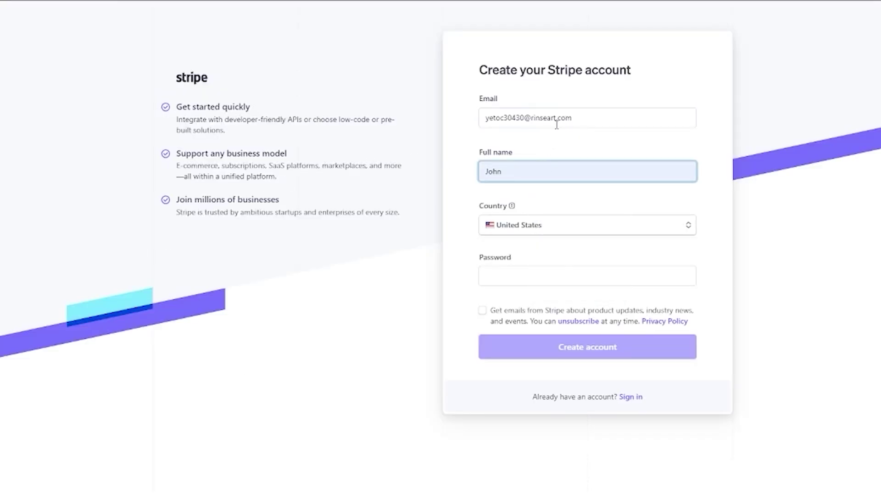
click(523, 273)
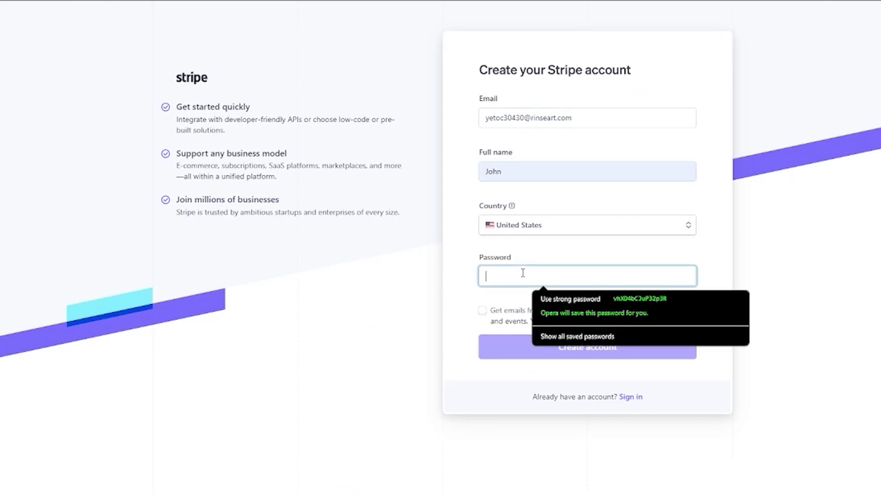
text(abc)
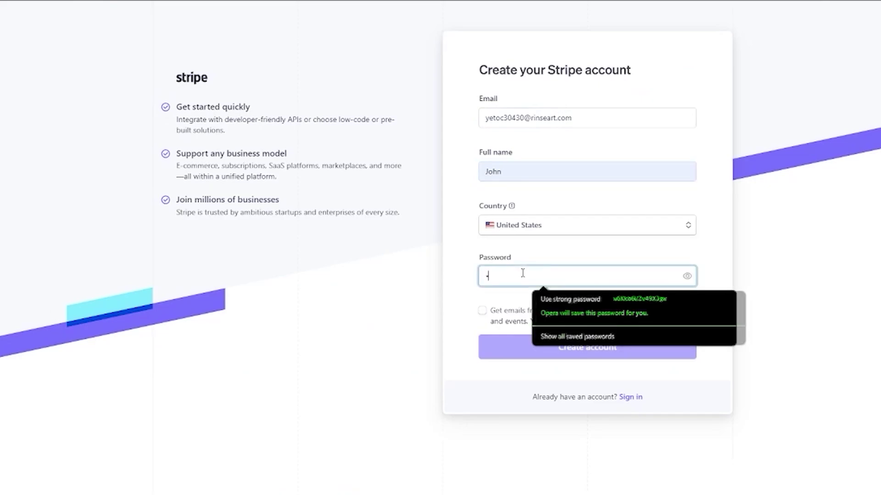
text(defg)
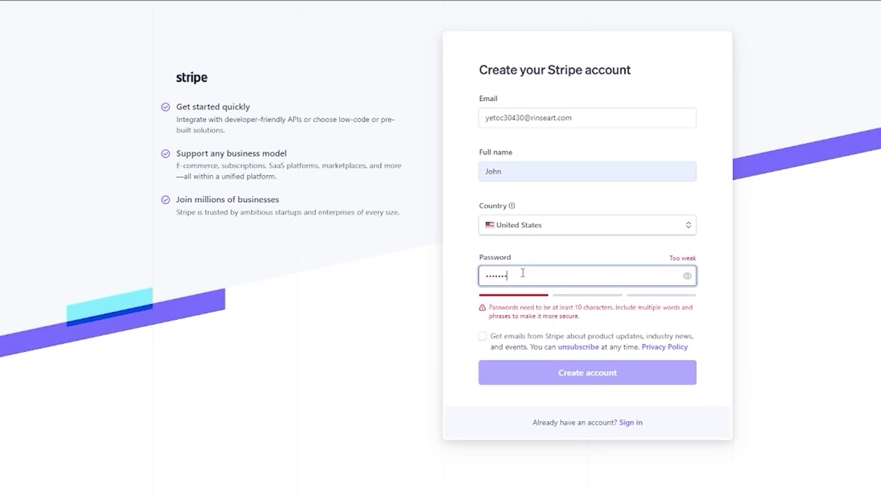
text(hij)
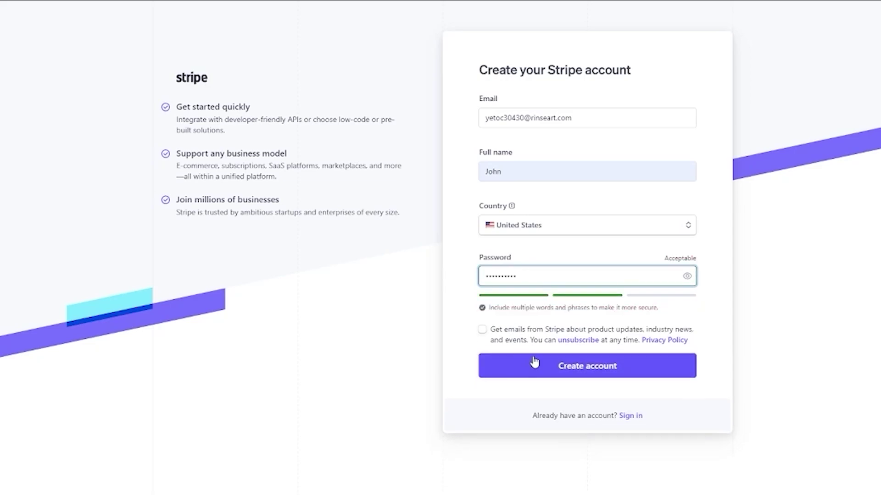
click(542, 367)
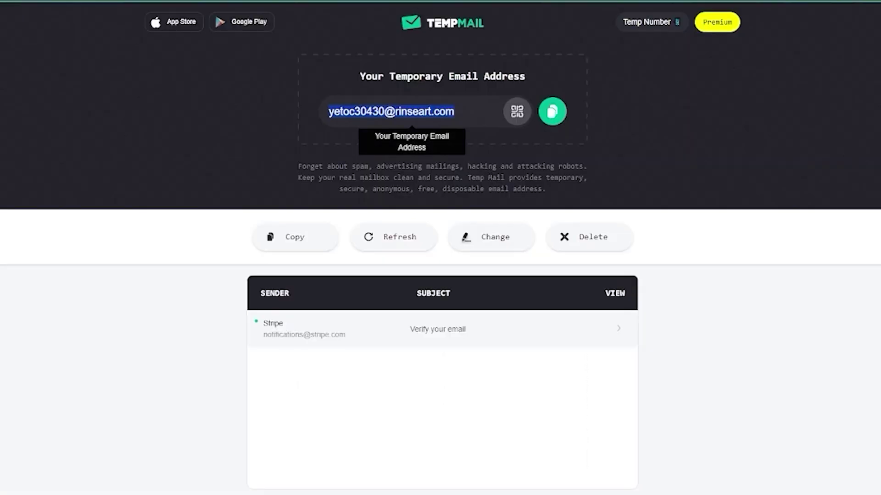
- Open Stripe's 'Verify your email' message in the TempMail inbox and scroll to its verify button
click(434, 335)
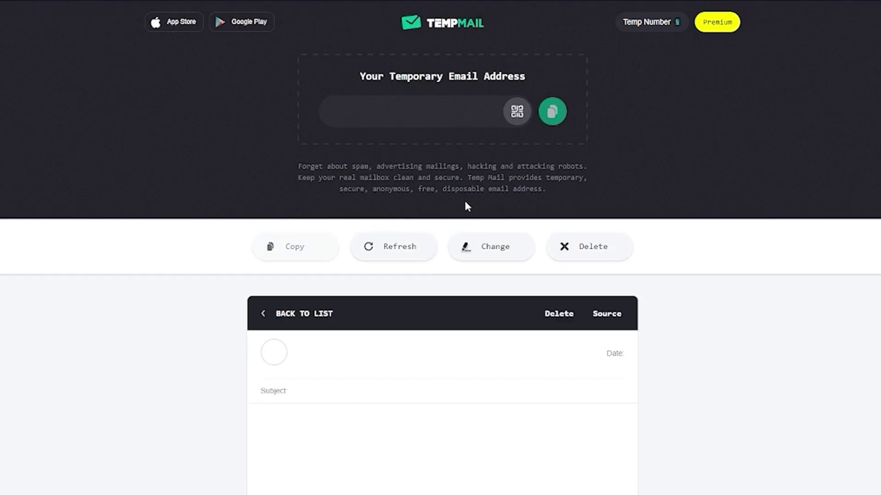
scroll(380, 298, down, 6)
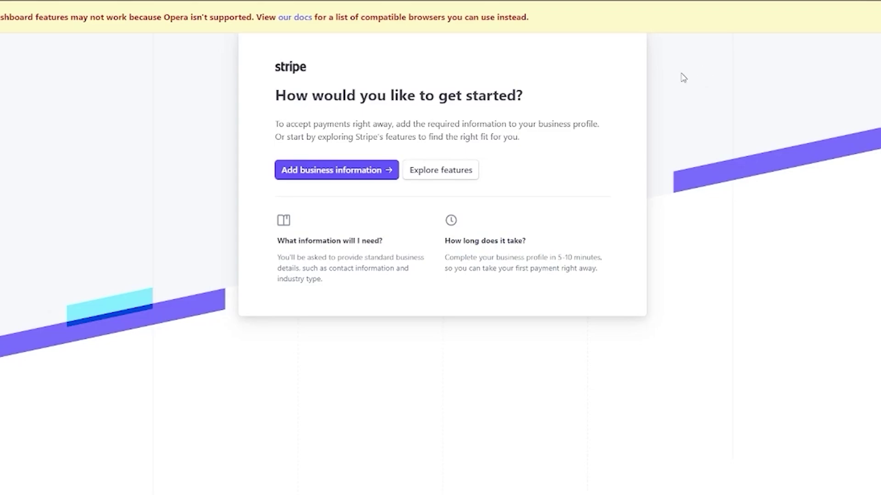
drag(282, 102, 557, 100)
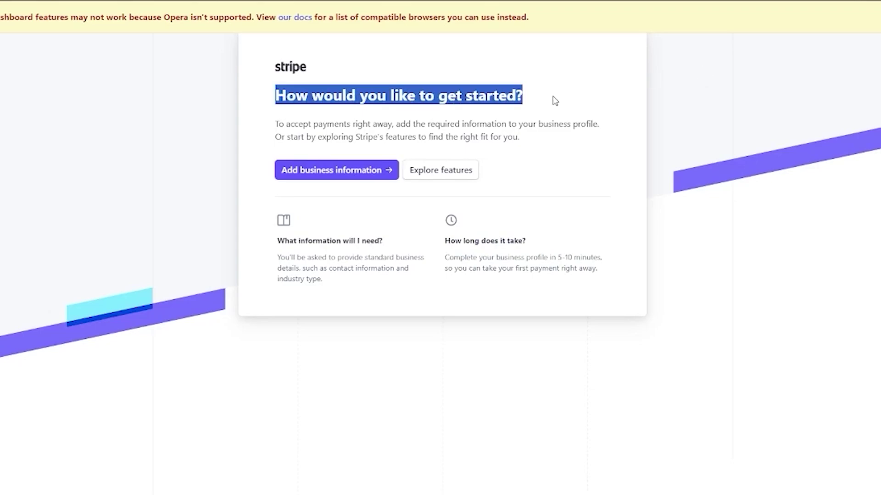
click(598, 87)
drag(270, 126, 555, 146)
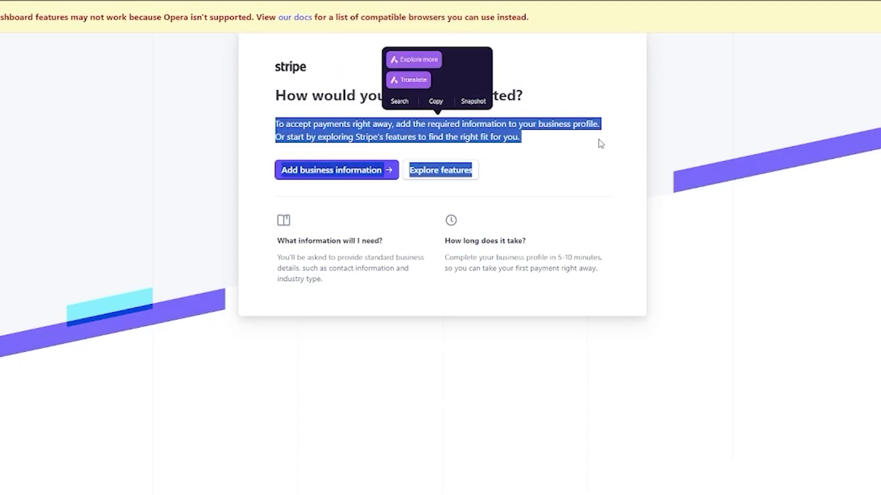
click(599, 144)
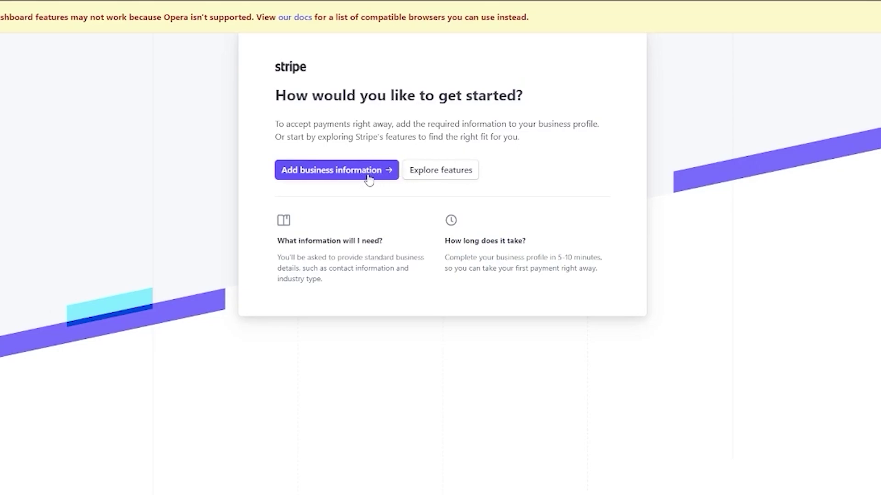
- Compare Stripe's recommendations for payments, subscriptions and branded invoices, then view all core products
click(443, 174)
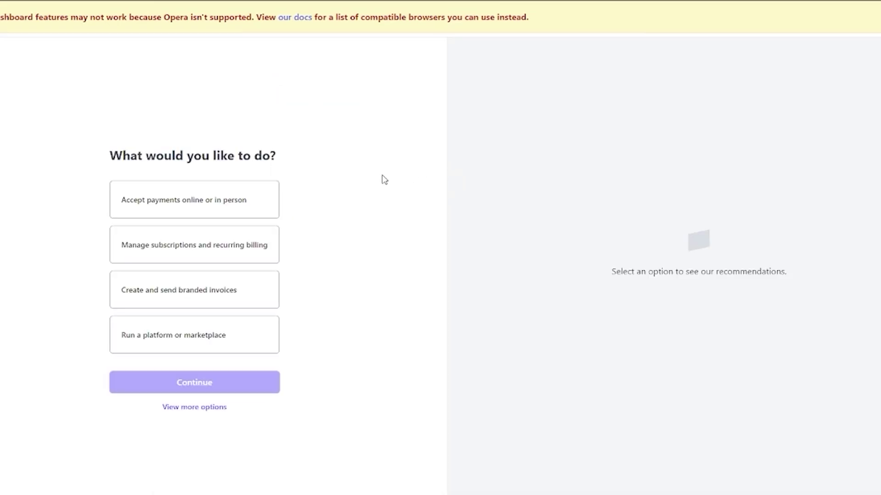
drag(322, 160, 110, 156)
click(316, 169)
click(216, 246)
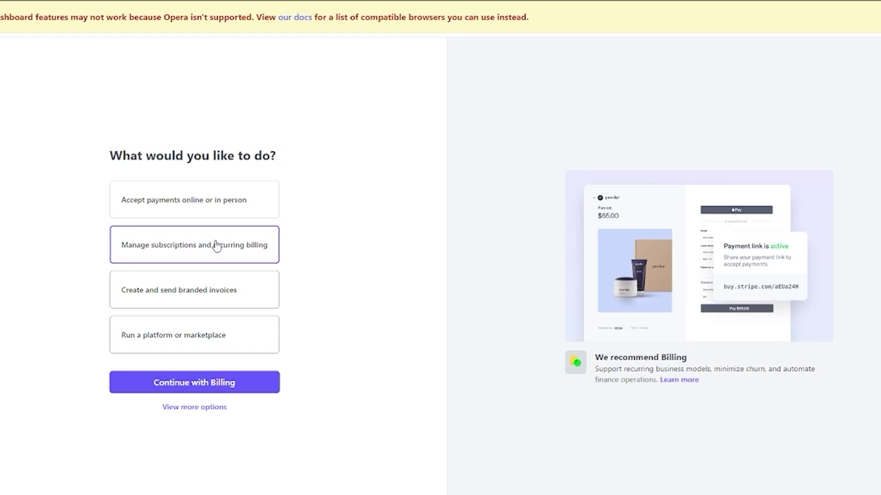
click(224, 211)
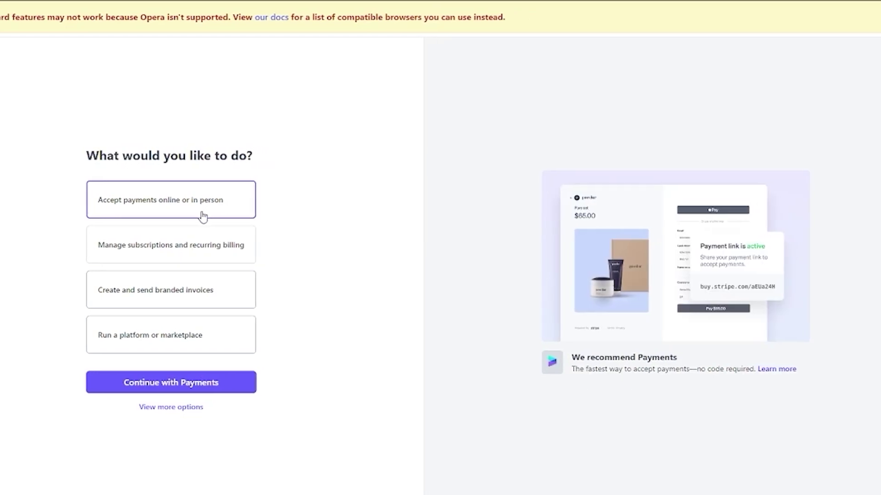
click(204, 252)
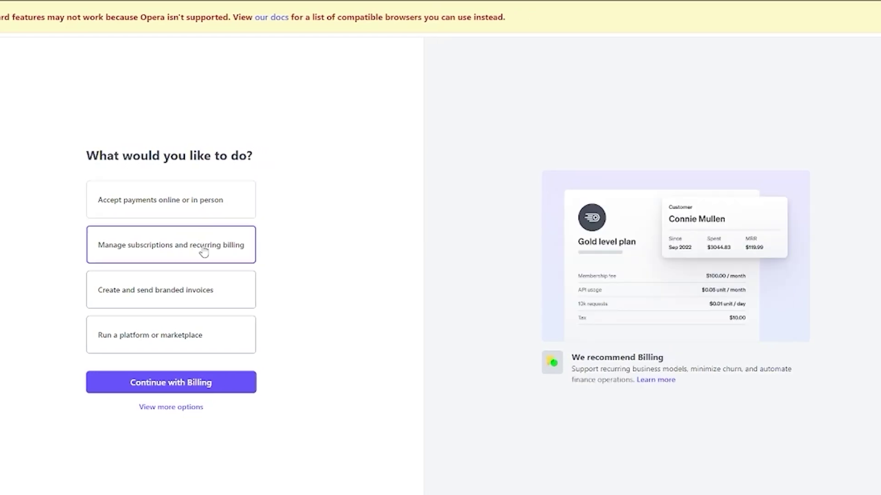
click(209, 286)
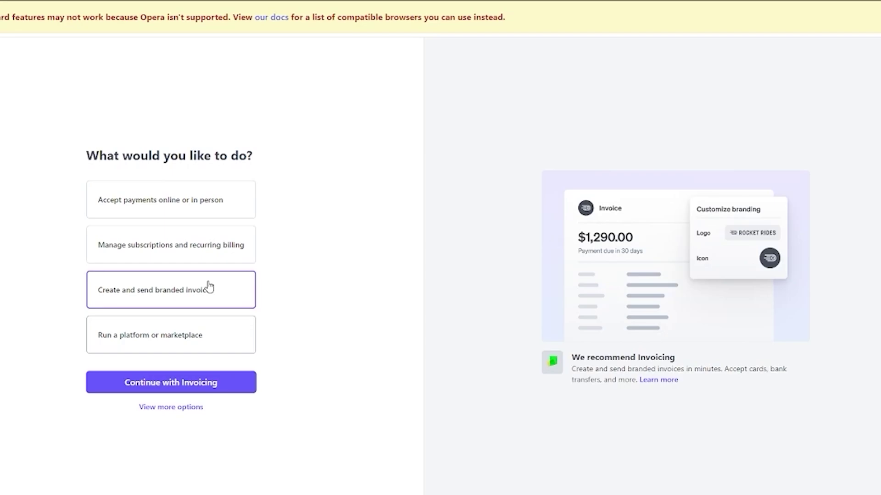
click(164, 408)
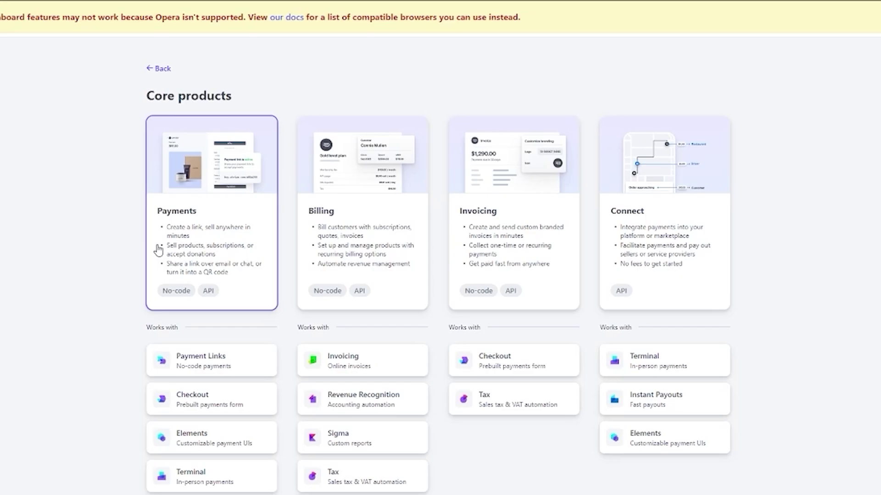
- Open the Payments product details and continue into Payments activation
click(195, 202)
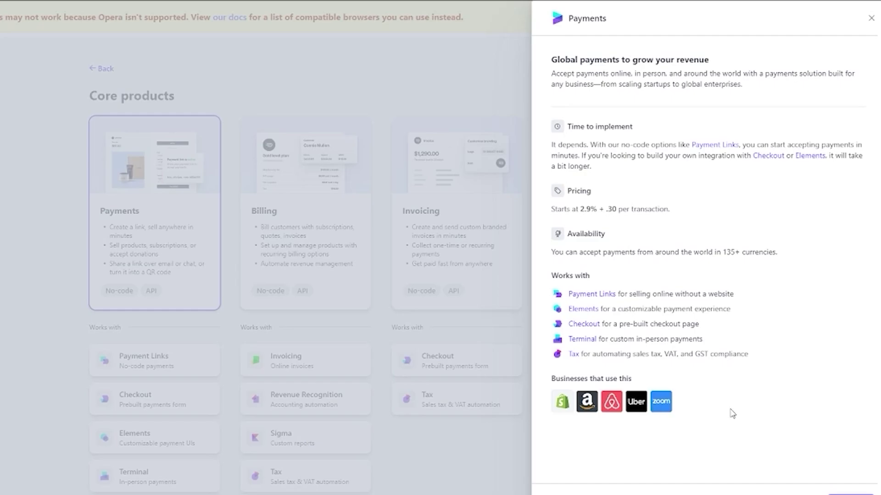
click(846, 489)
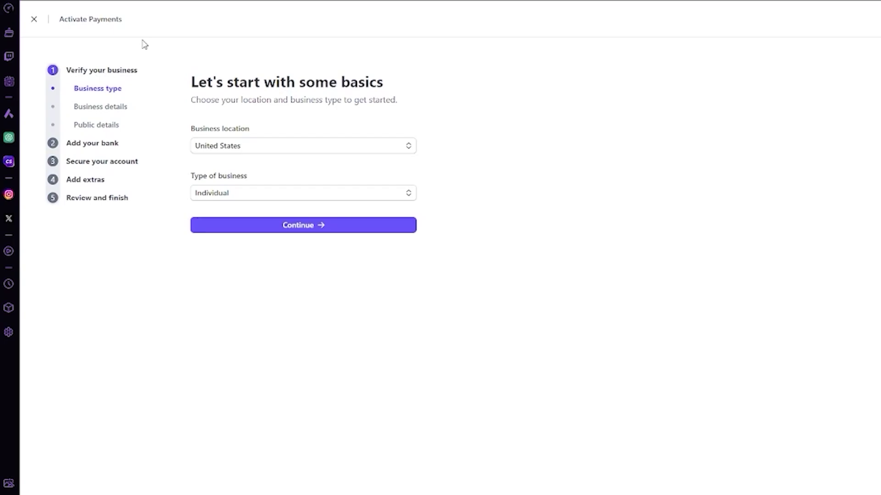
- Exit Activate Payments to the test-mode dashboard's empty Transactions page
click(34, 20)
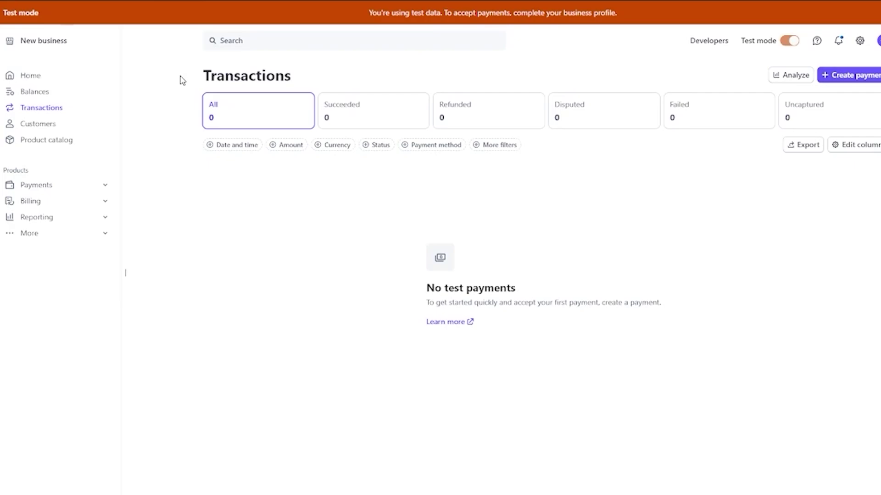
- Go to the dashboard Home and review the 'Activate payments on your account' section
click(54, 76)
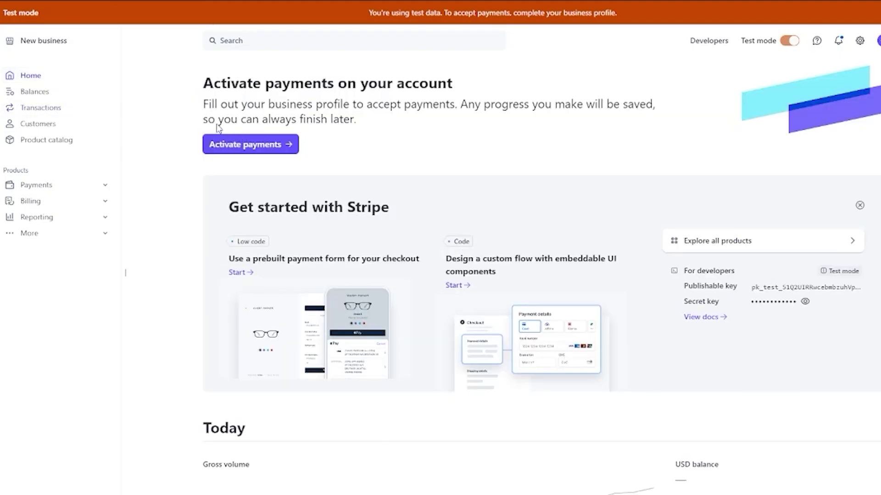
drag(204, 82, 543, 80)
click(544, 80)
scroll(517, 195, down, 9)
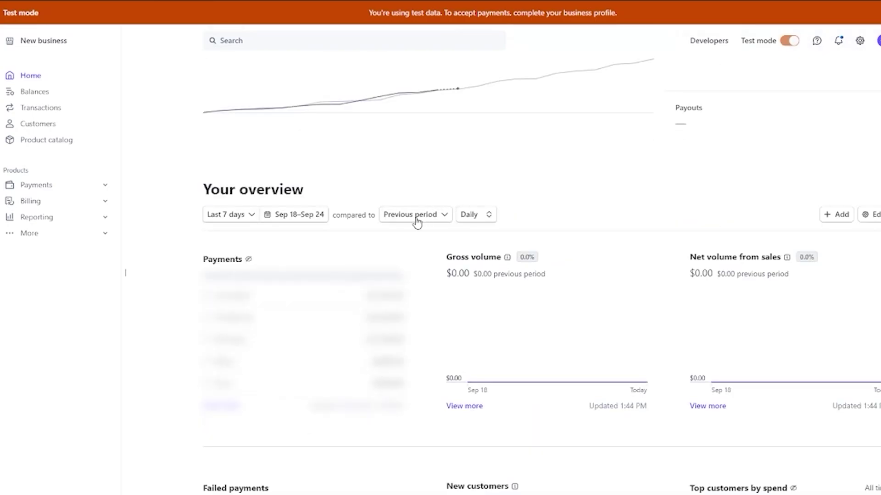
scroll(417, 222, up, 6)
scroll(414, 222, down, 3)
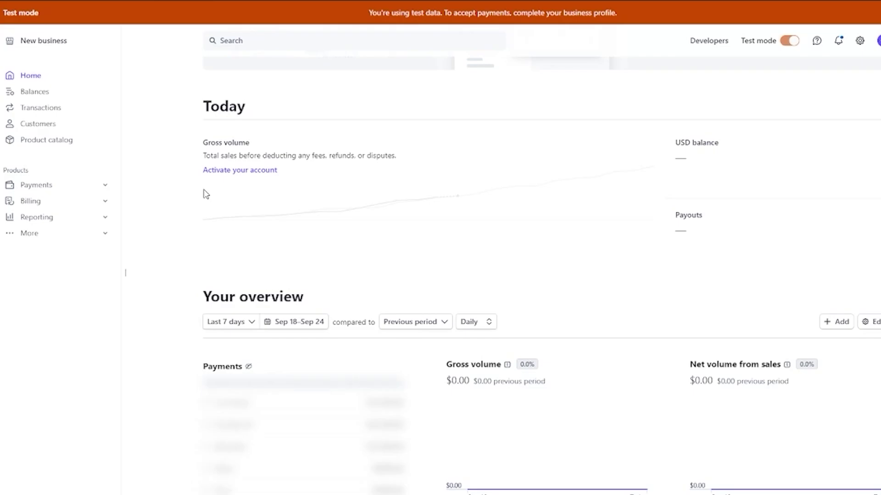
scroll(242, 225, down, 4)
- Highlight the net volume figure, then open Balances showing $0.00 USD
mouse_move(251, 159)
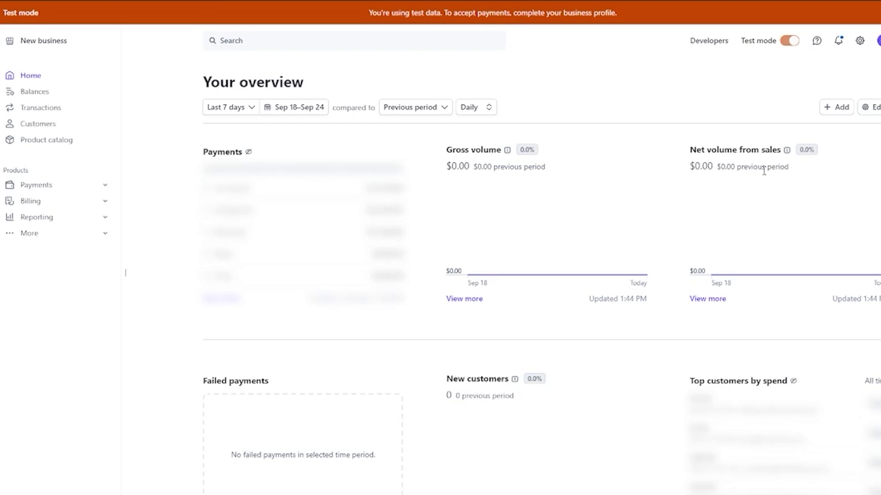
drag(764, 171, 682, 145)
click(629, 185)
scroll(629, 185, down, 1)
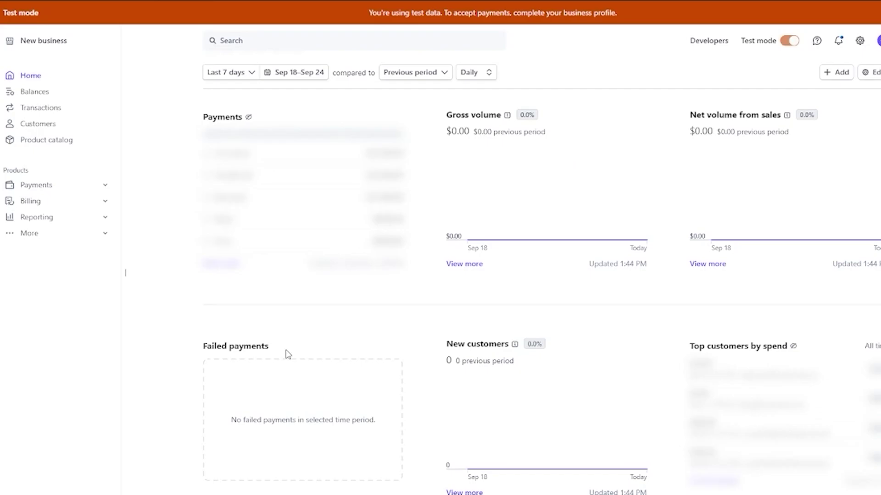
scroll(292, 348, up, 10)
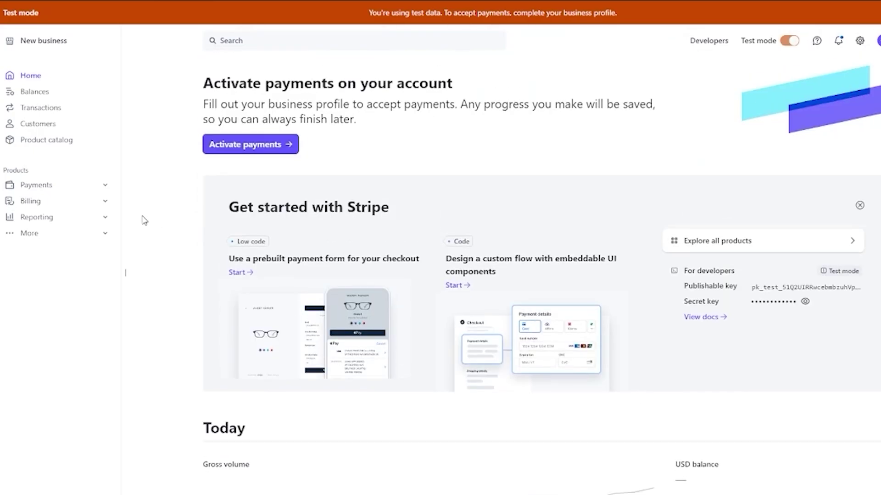
scroll(157, 224, down, 10)
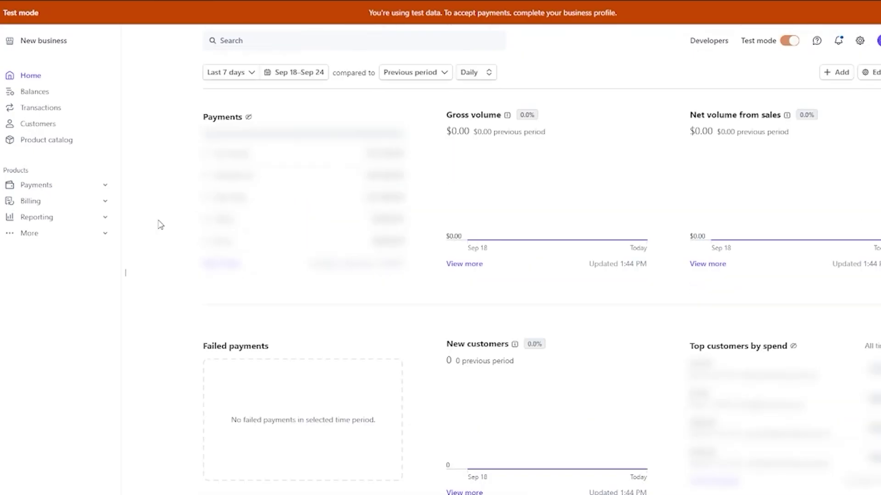
scroll(159, 223, up, 10)
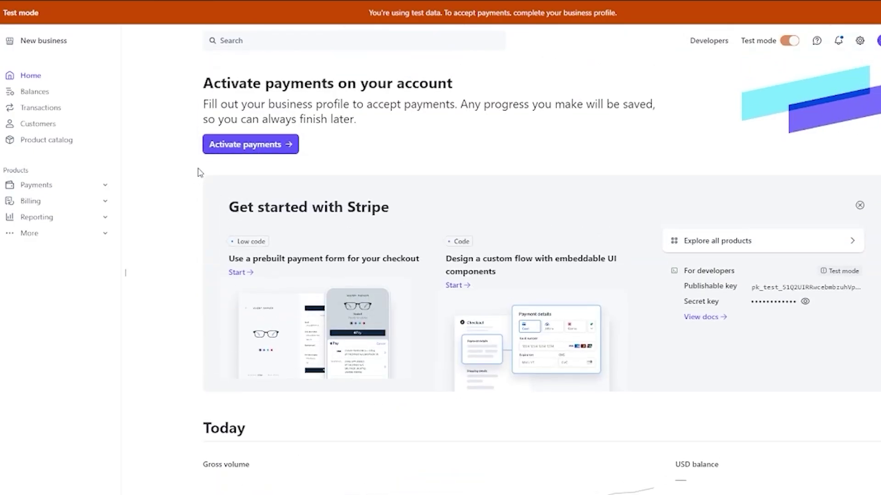
click(51, 100)
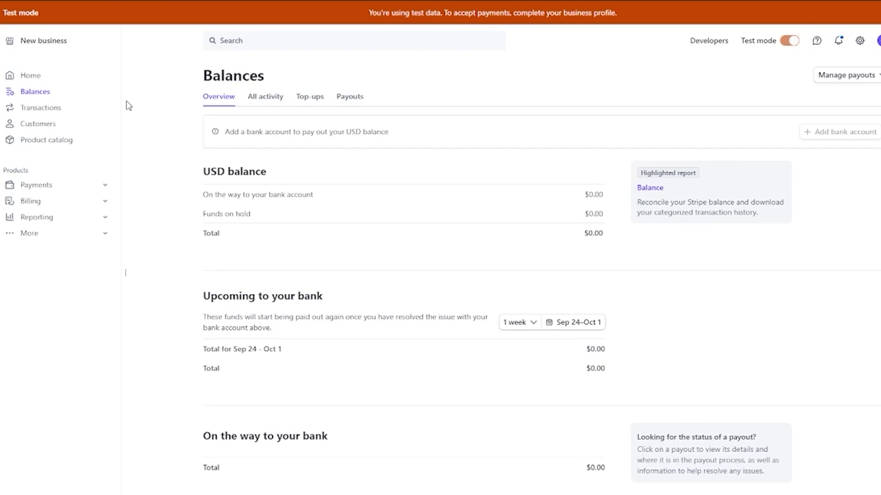
- Browse the All activity, Top-ups and Payouts tabs of Balances
click(261, 103)
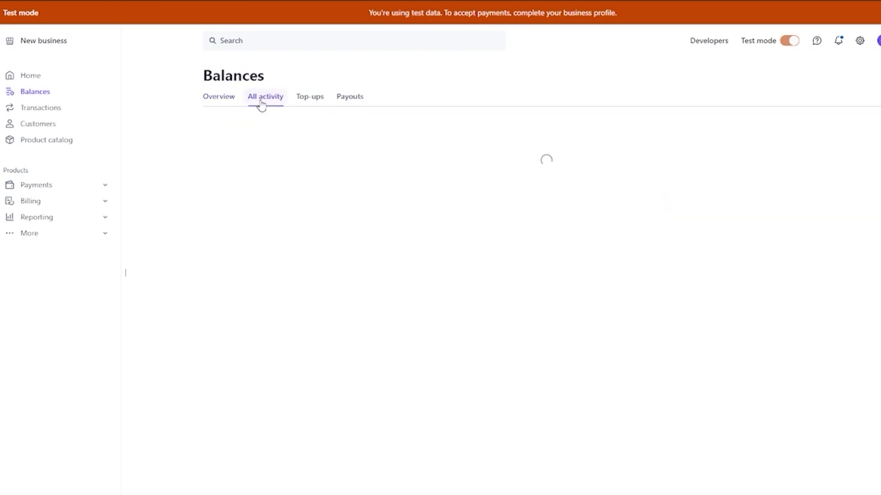
click(315, 101)
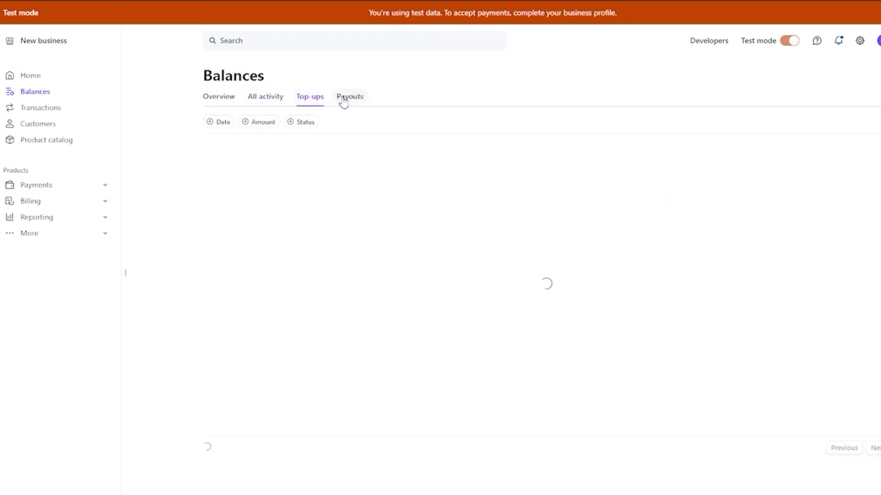
click(346, 99)
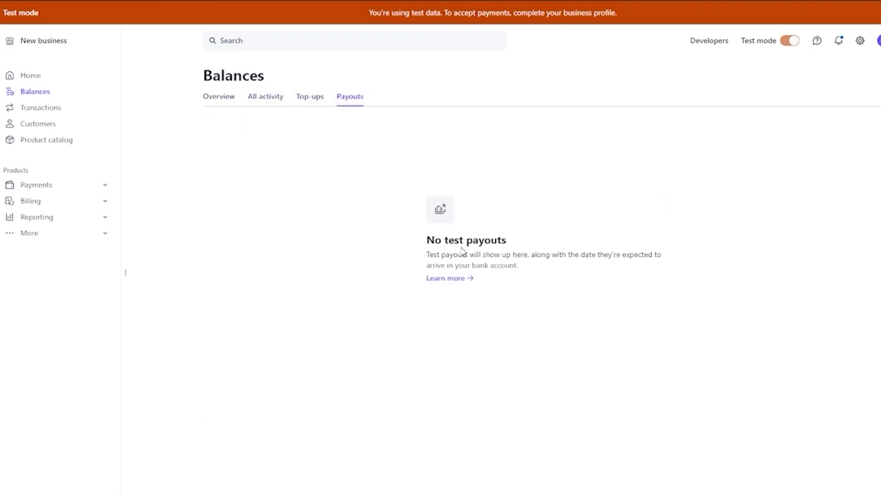
- Open and close the accounts and sandboxes switcher list twice
click(54, 41)
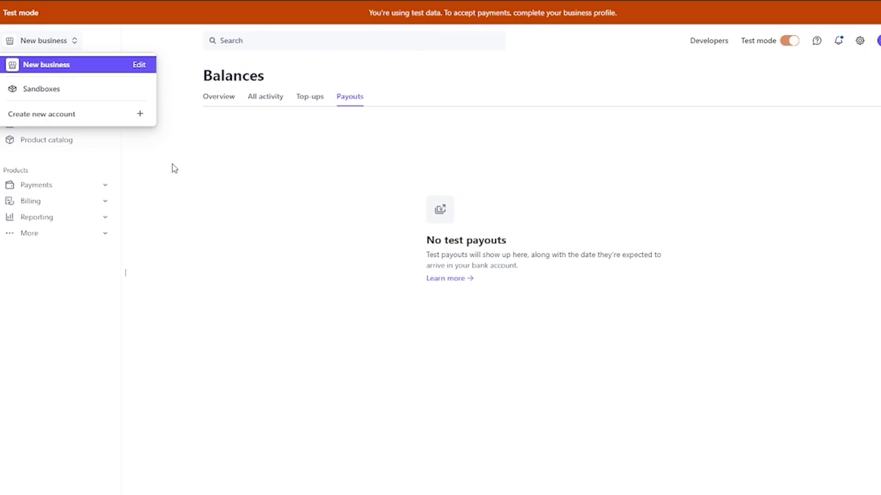
click(174, 169)
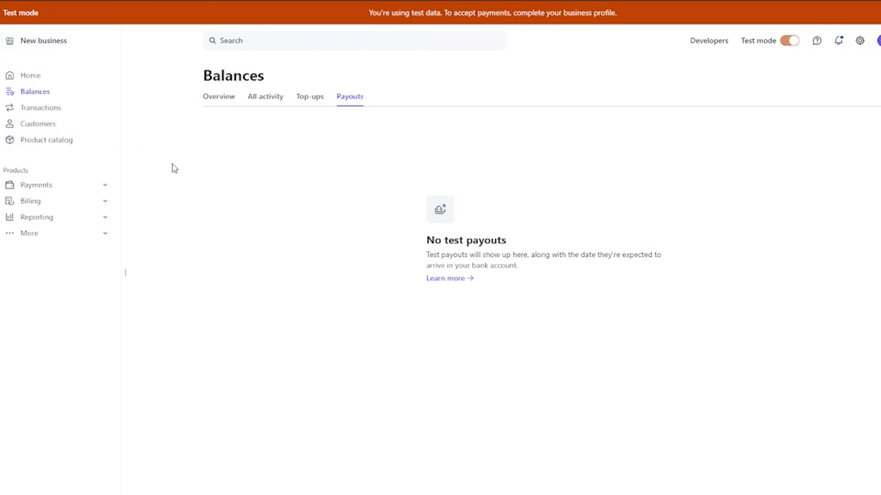
click(68, 45)
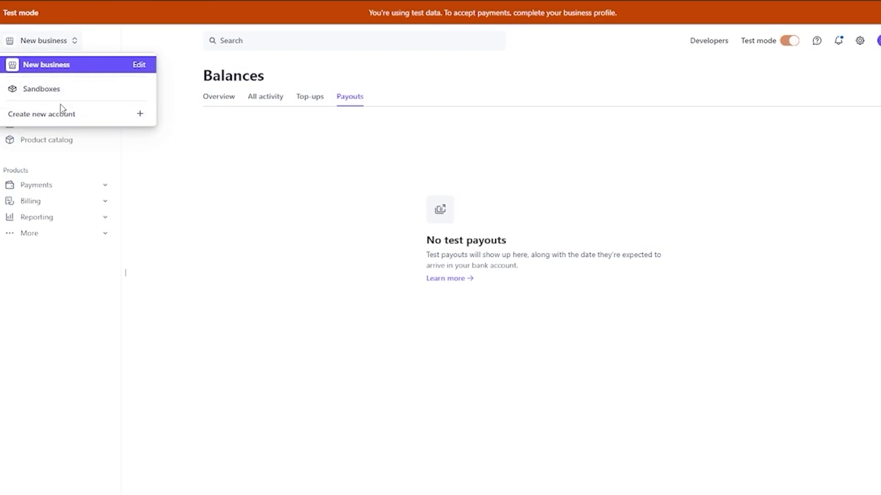
click(188, 154)
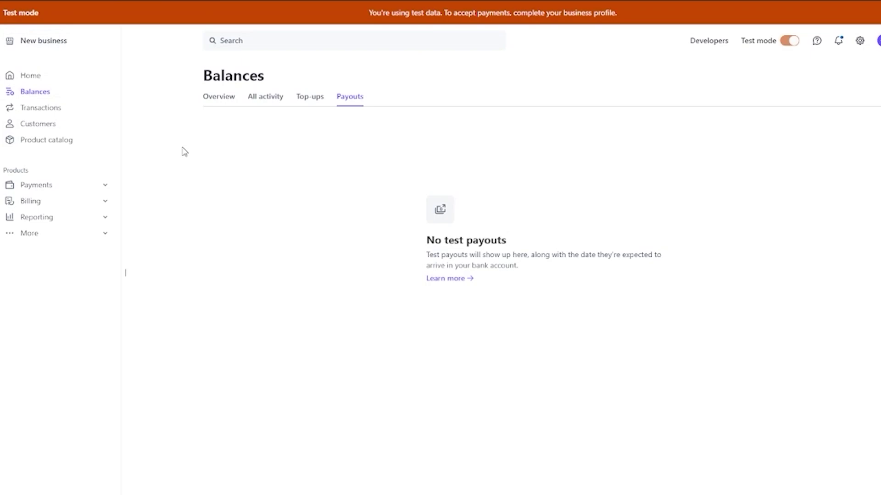
- Scroll through the payment option cards on Transactions, then open the empty Customers list
click(64, 109)
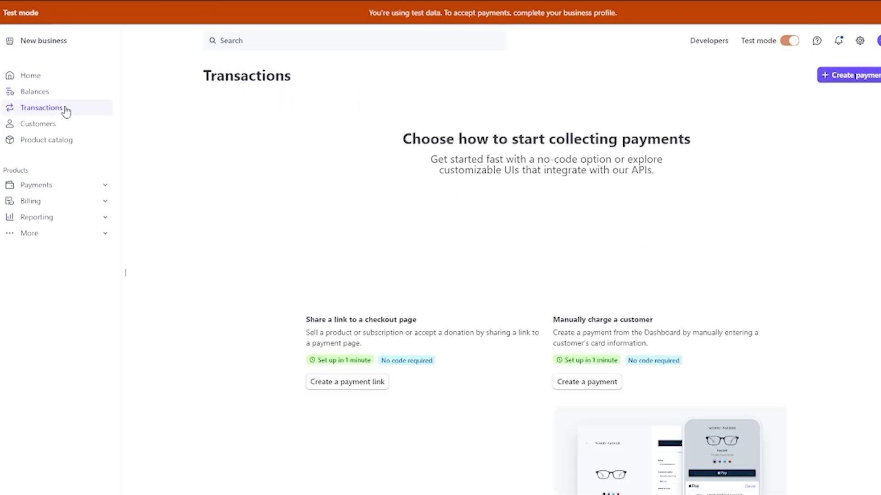
scroll(184, 145, down, 5)
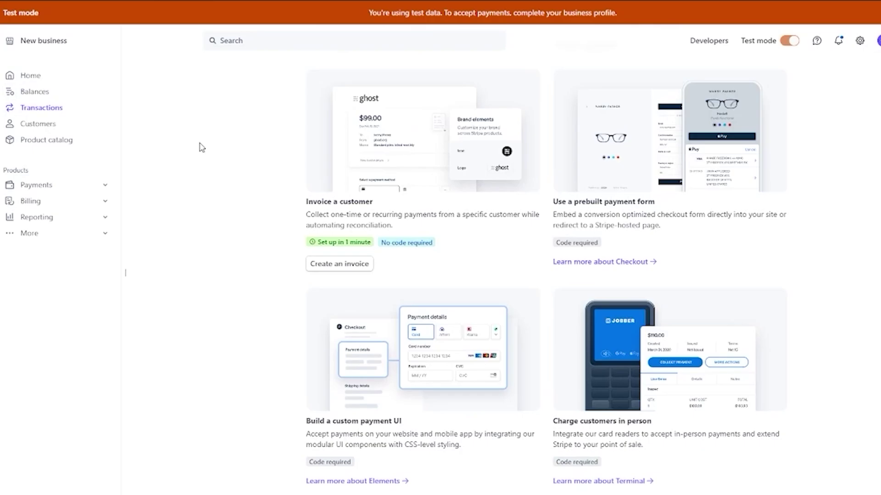
scroll(221, 152, up, 5)
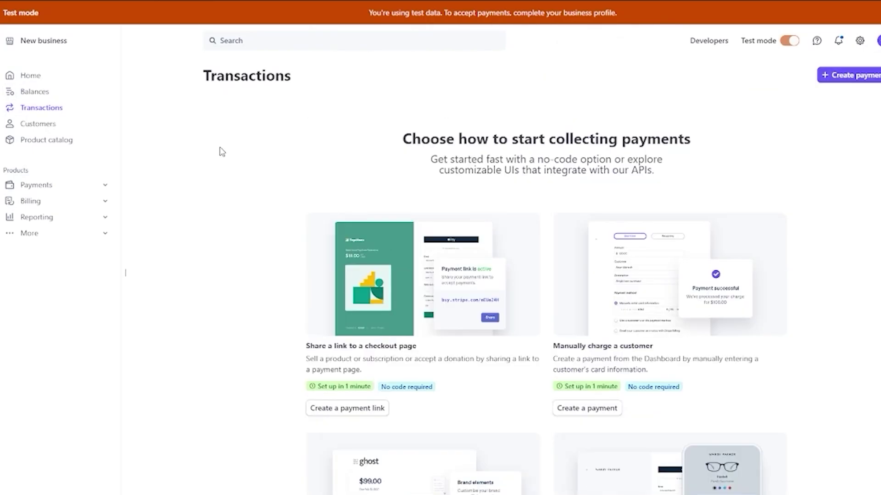
scroll(220, 150, down, 10)
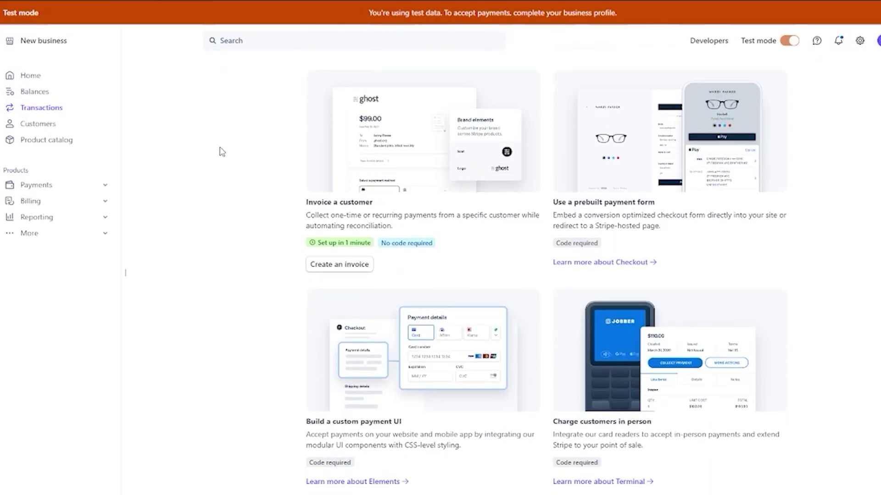
scroll(852, 194, up, 10)
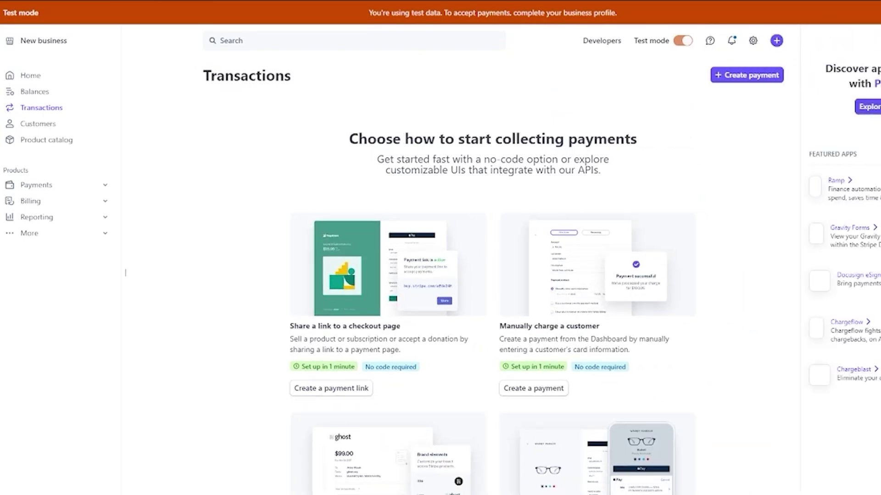
scroll(439, 257, down, 8)
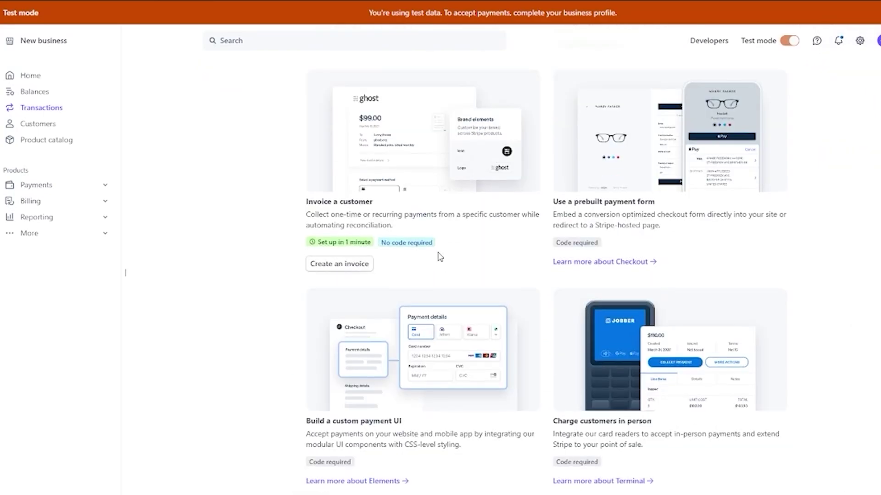
scroll(824, 236, up, 8)
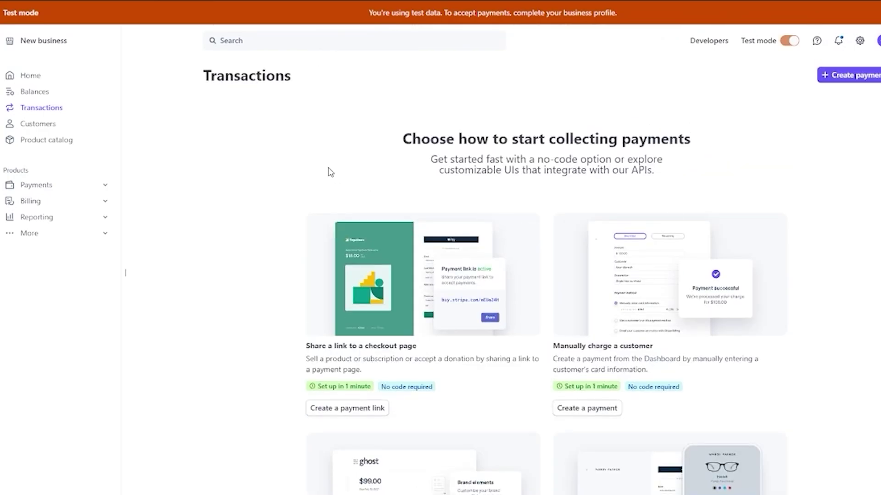
click(33, 125)
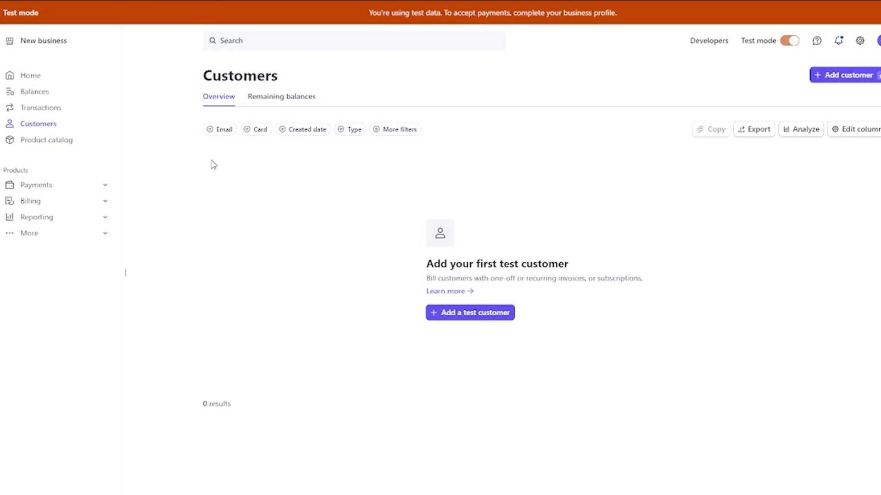
- Cycle through Product catalog's features, coupons, shipping rates, tax rates and pricing tables, returning to products
click(50, 140)
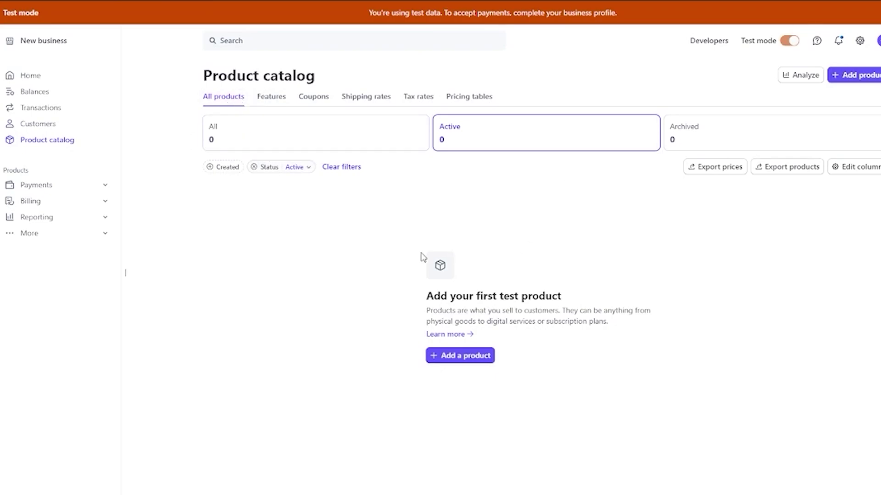
click(269, 102)
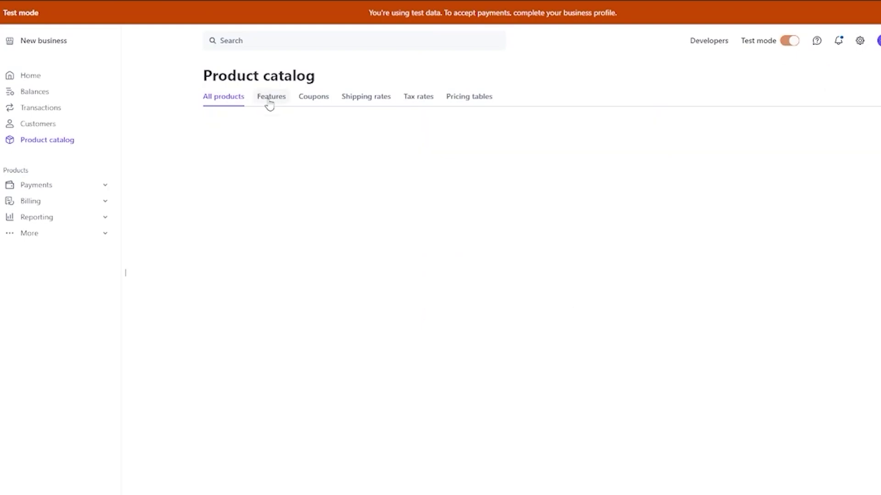
click(315, 102)
click(395, 104)
click(433, 102)
click(472, 101)
click(228, 106)
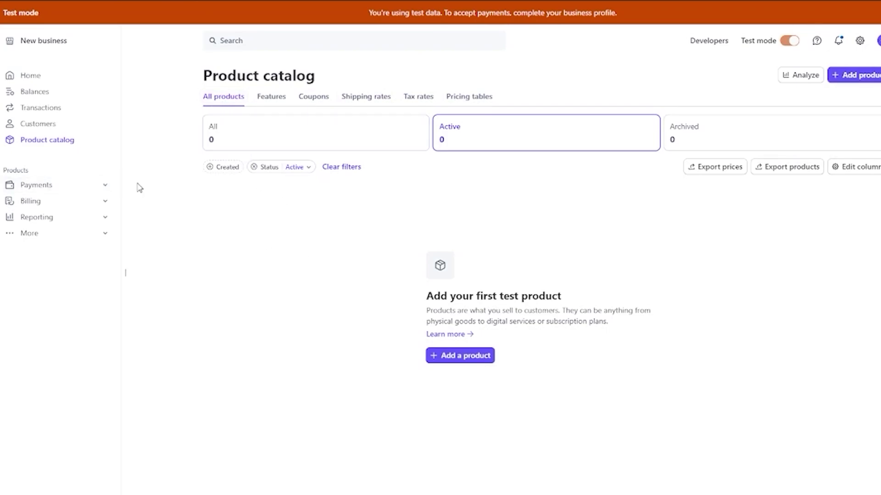
- Collapse the navigation sidebar to icons and expand it again
click(127, 272)
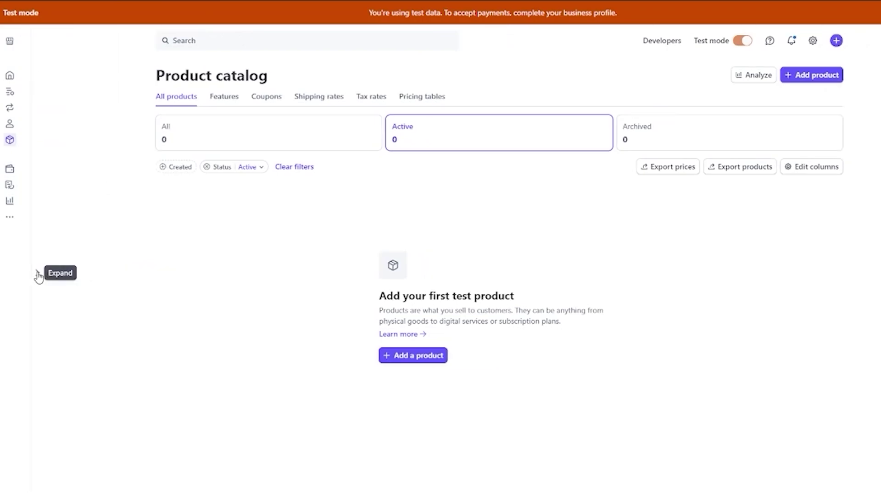
click(37, 275)
key(ctrl+a)
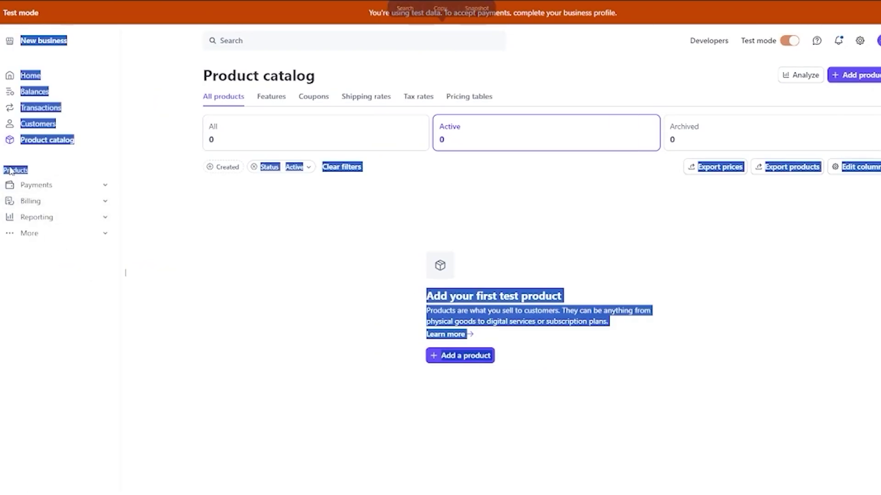
click(75, 166)
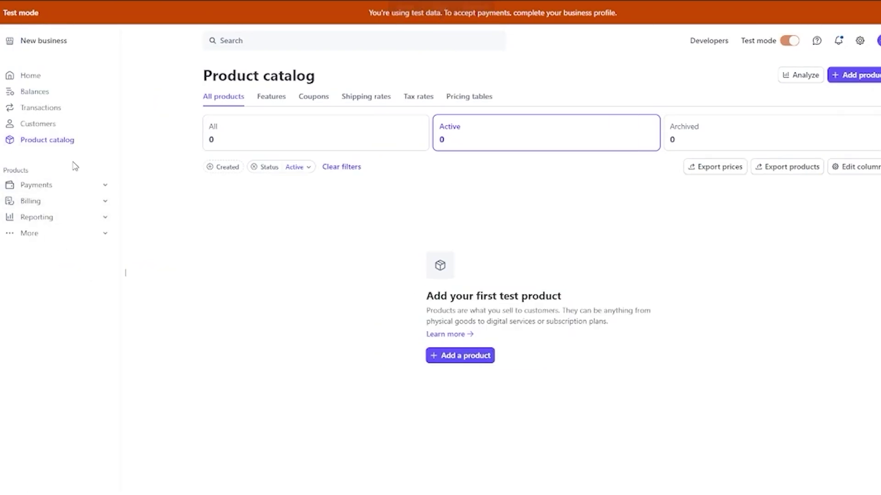
- Expand the Payments, Billing, Reporting and More navigation groups, collapse More, and return Home
click(69, 193)
click(85, 277)
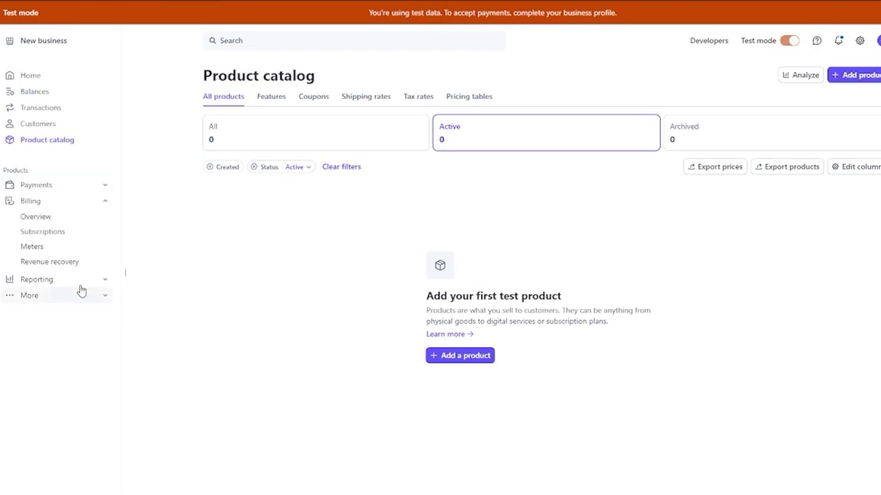
click(79, 279)
click(90, 294)
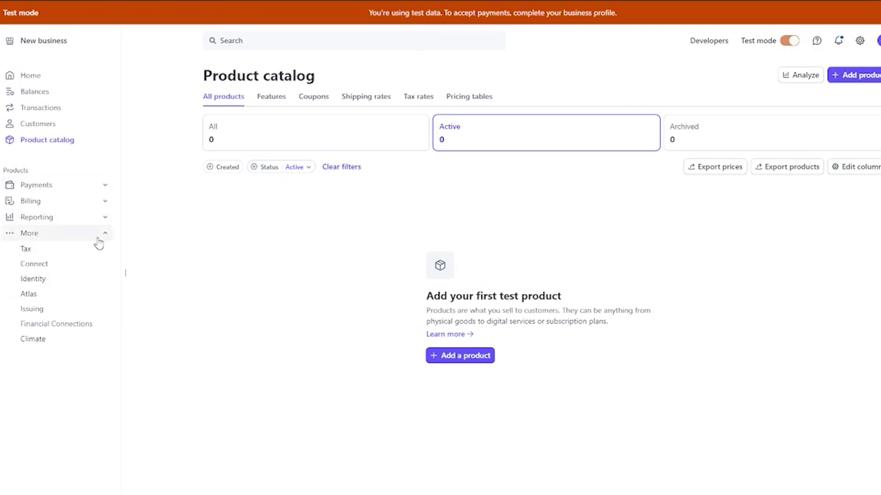
click(98, 239)
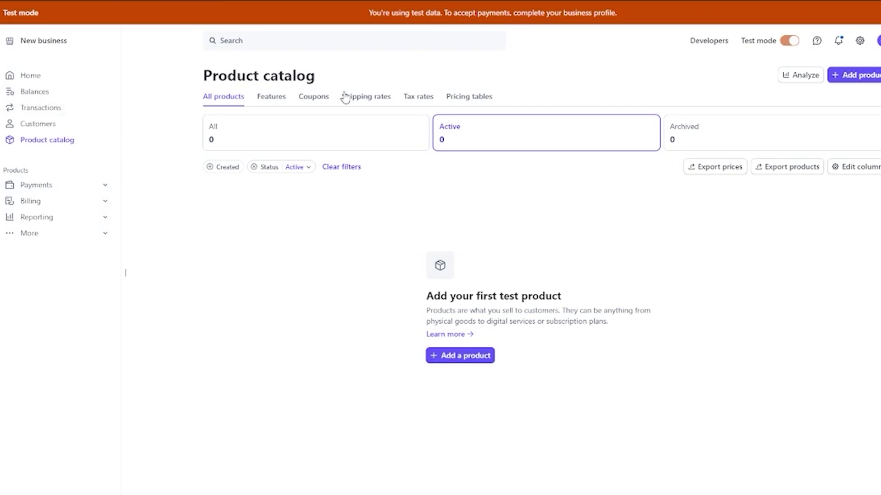
click(39, 77)
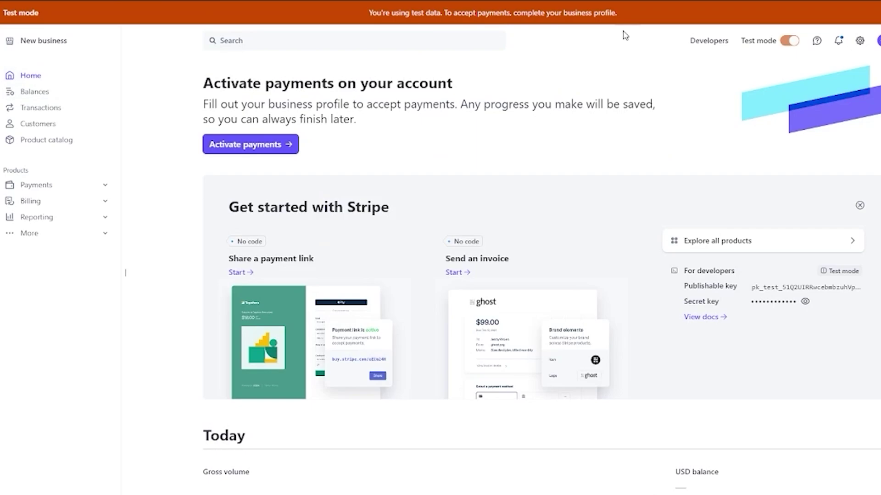
- Use Complete profile in the test-data banner to open the Activate Payments form
mouse_move(790, 43)
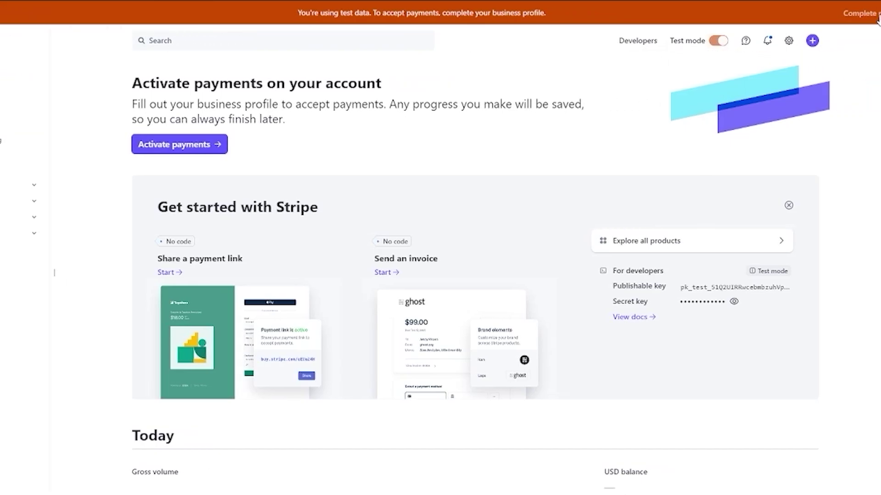
click(859, 12)
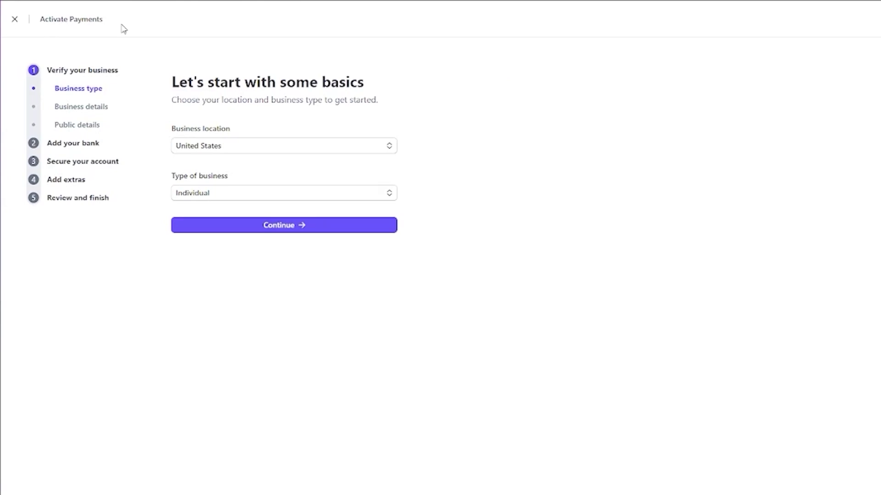
- Confirm United States as business location and Individual as business type, then continue
click(276, 151)
click(276, 152)
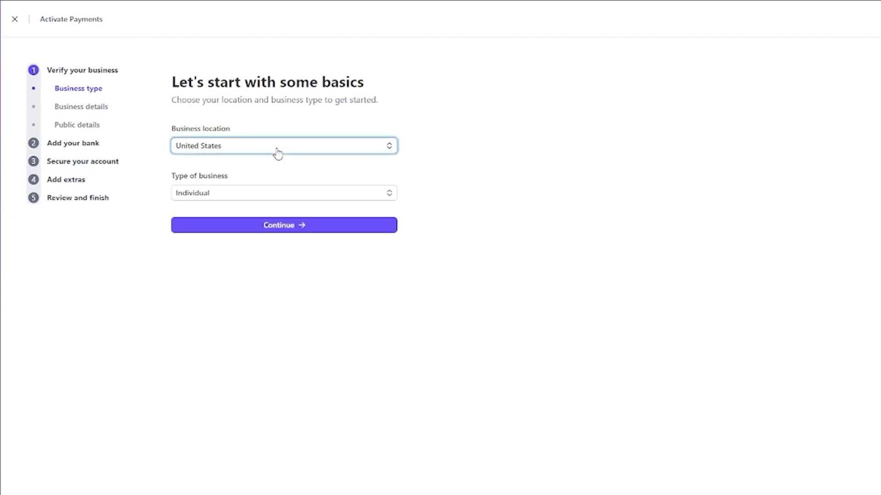
click(252, 194)
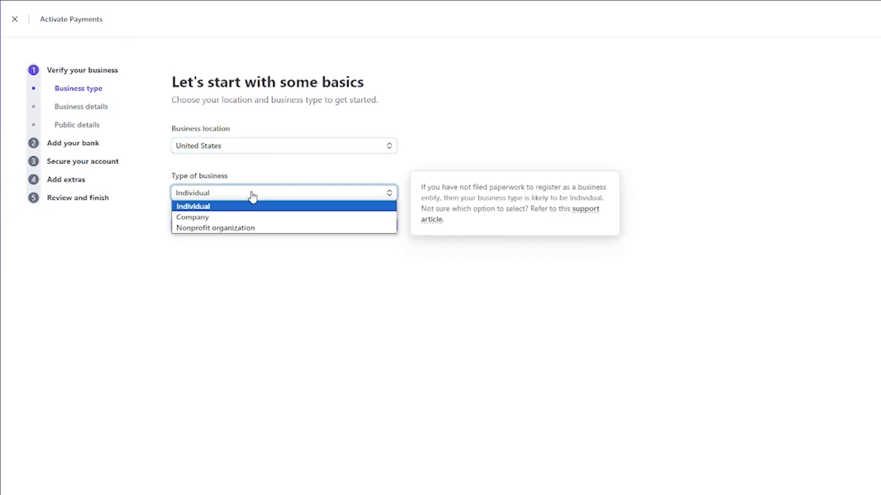
click(216, 209)
click(253, 223)
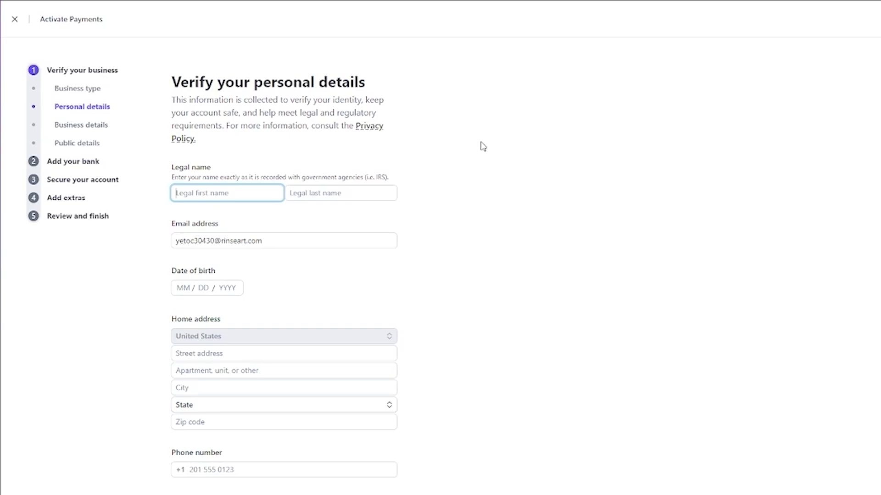
- Fill the legal first and last name from the autofill suggestions
text(K)
key(BackSpace)
text(K)
key(BackSpace)
key(Down)
key(Return)
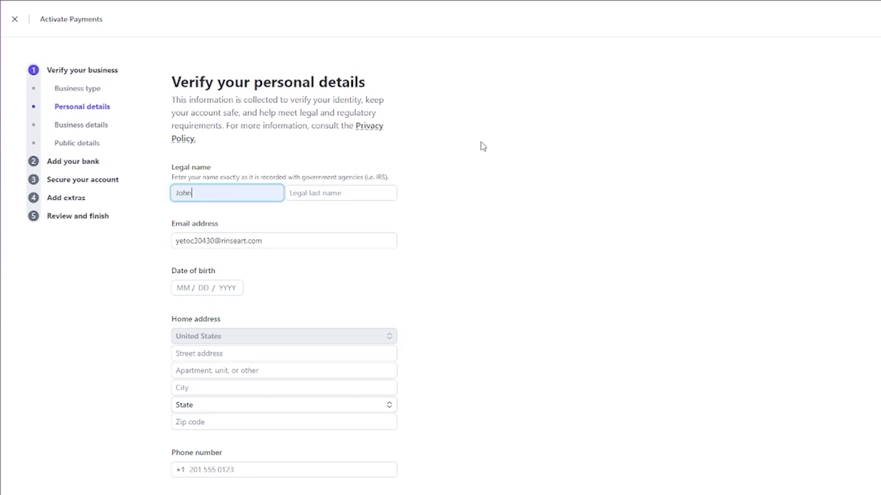
click(344, 193)
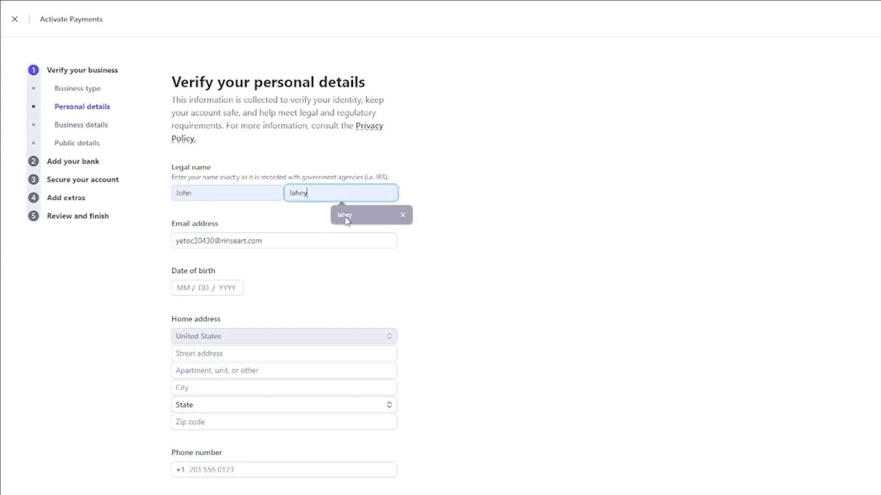
click(346, 213)
scroll(287, 256, down, 2)
click(192, 222)
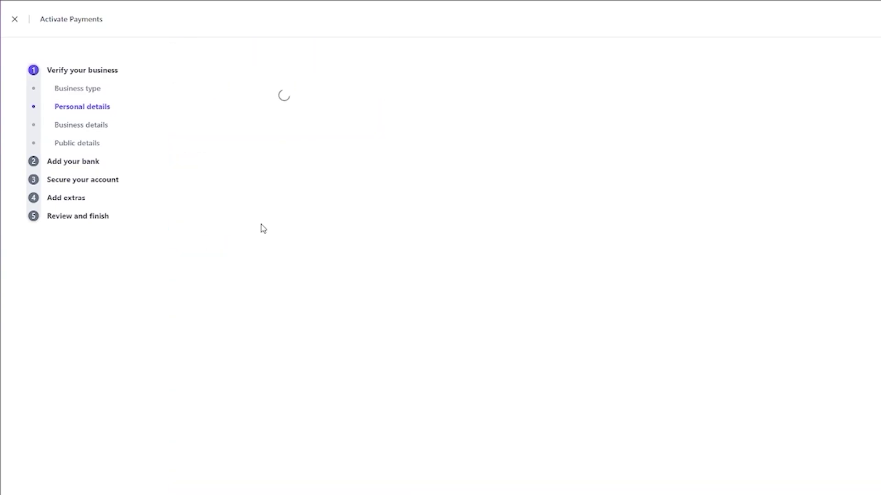
- Re-pick the legal first name from autofill and type the legal last name
click(90, 122)
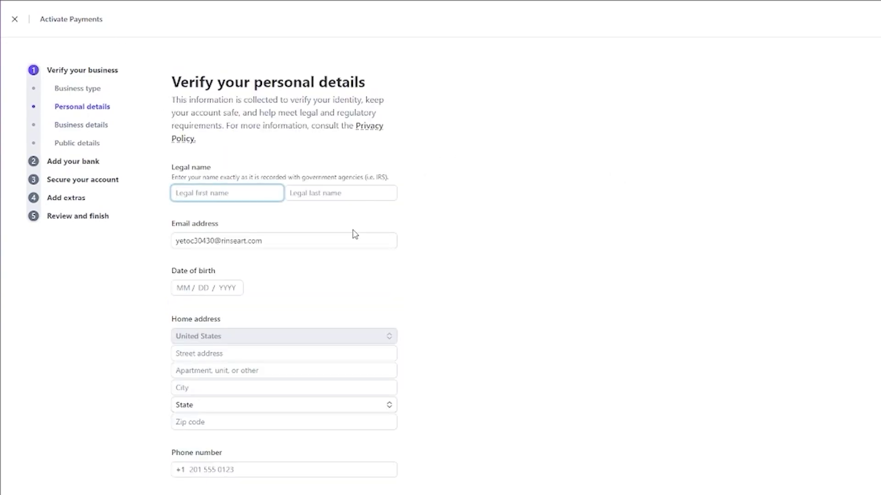
text(J)
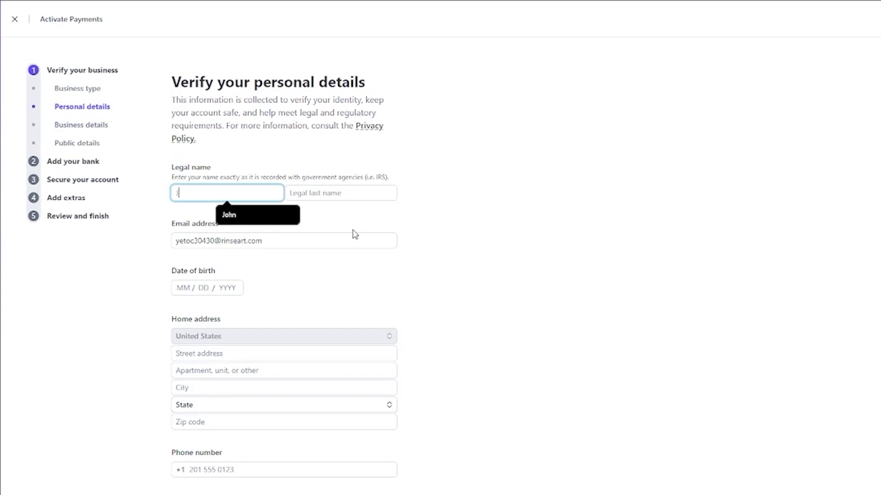
key(Down)
key(Return)
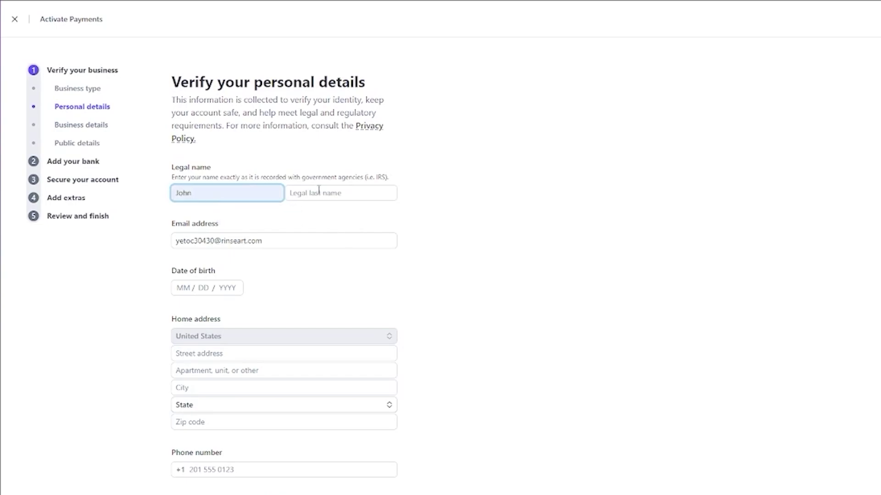
click(317, 189)
text(lahey)
scroll(359, 226, down, 1)
scroll(359, 226, down, 1)
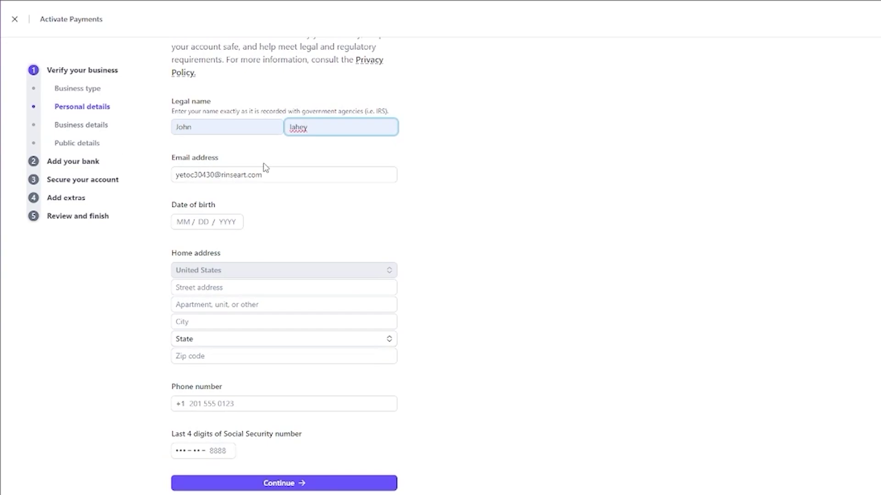
- Enter the date of birth as MM/DD/YYYY, retyping the invalid year and month until accepted
click(202, 225)
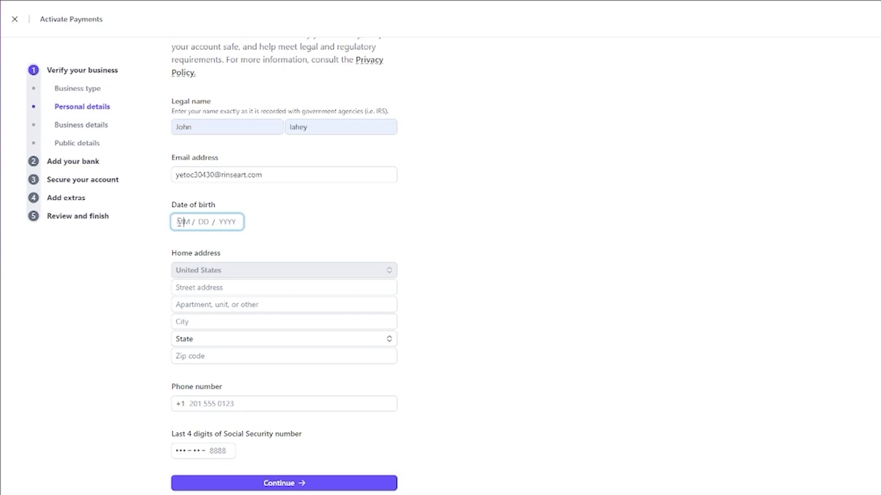
text(05)
key(BackSpace)
key(BackSpace)
text(06)
key(BackSpace)
text(1)
text(01)
text(134333)
click(422, 259)
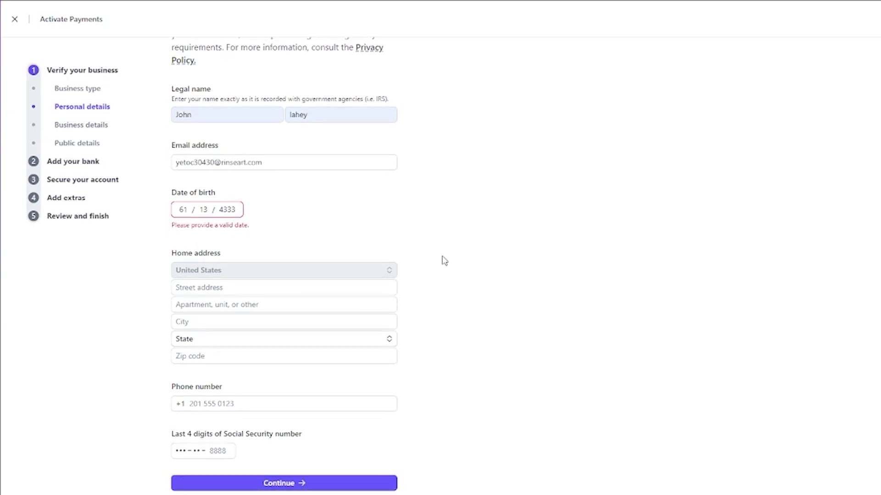
click(228, 209)
text(2)
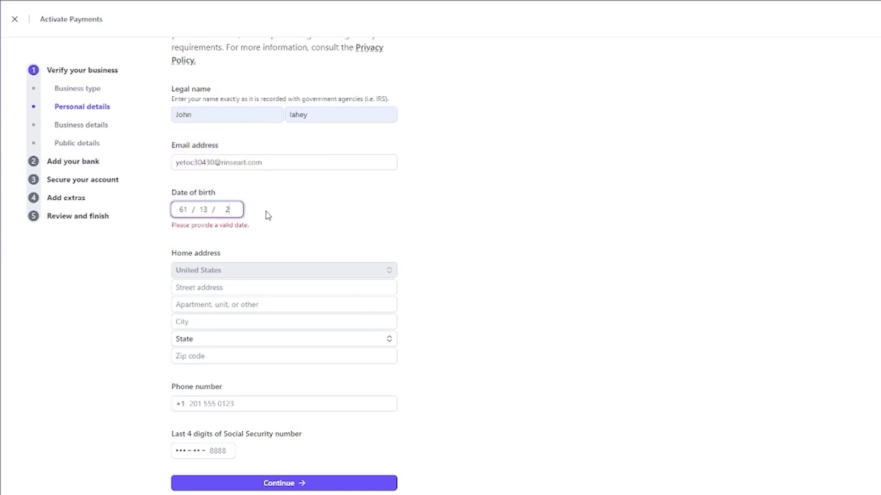
text(003)
double_click(182, 209)
text(05)
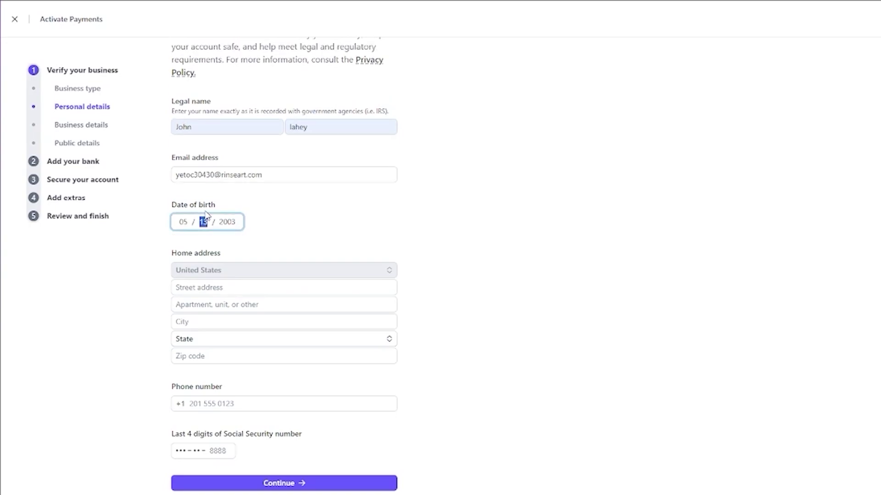
click(305, 224)
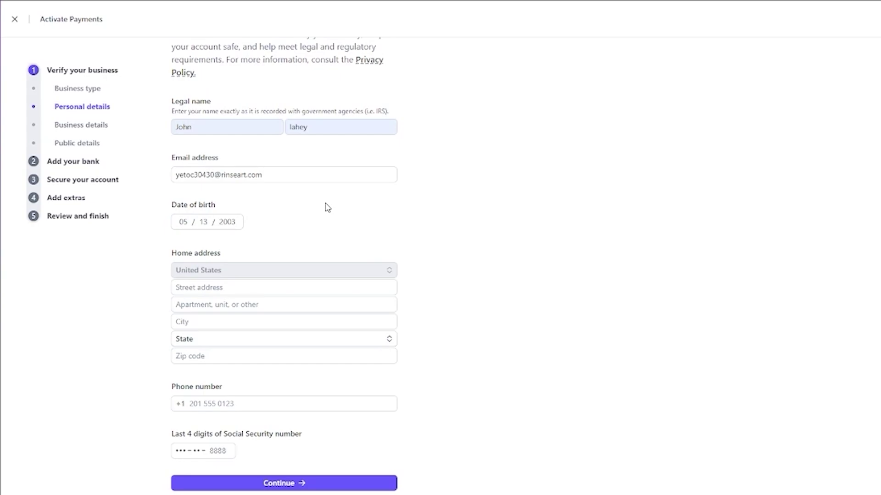
click(257, 287)
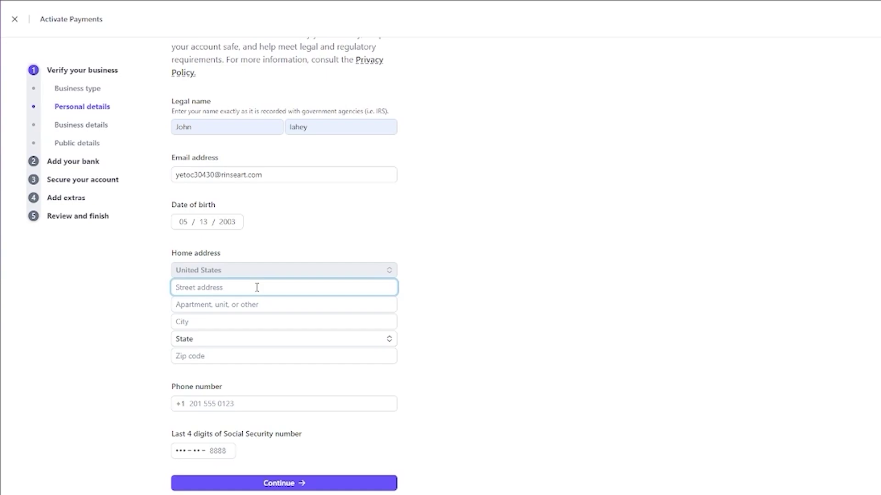
- Fill the home address from the first suggested match
text(ty)
key(BackSpace)
key(BackSpace)
text(65yh)
key(BackSpace)
key(BackSpace)
text(y)
key(BackSpace)
click(292, 307)
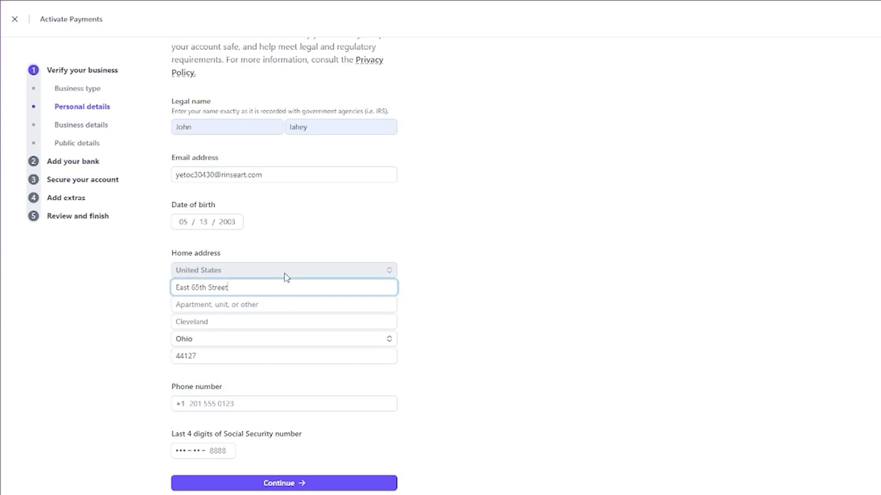
- Submit the personal details and save the address in the browser's Save address popup
click(264, 304)
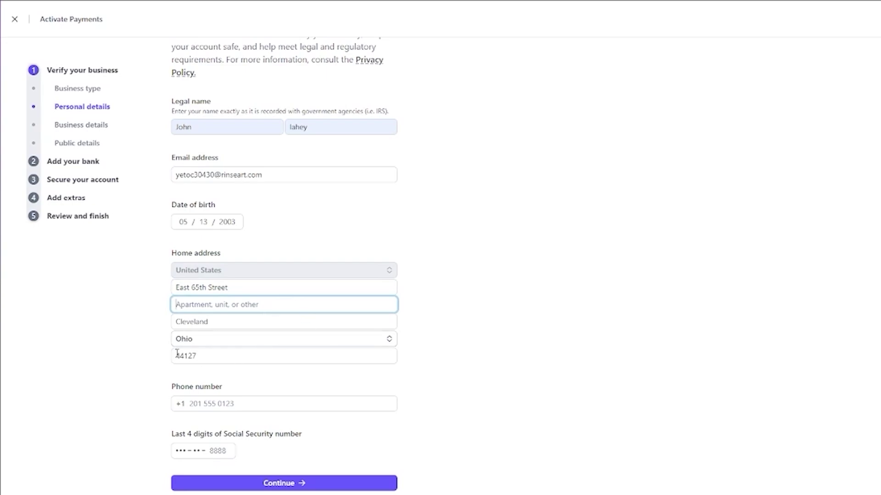
click(230, 402)
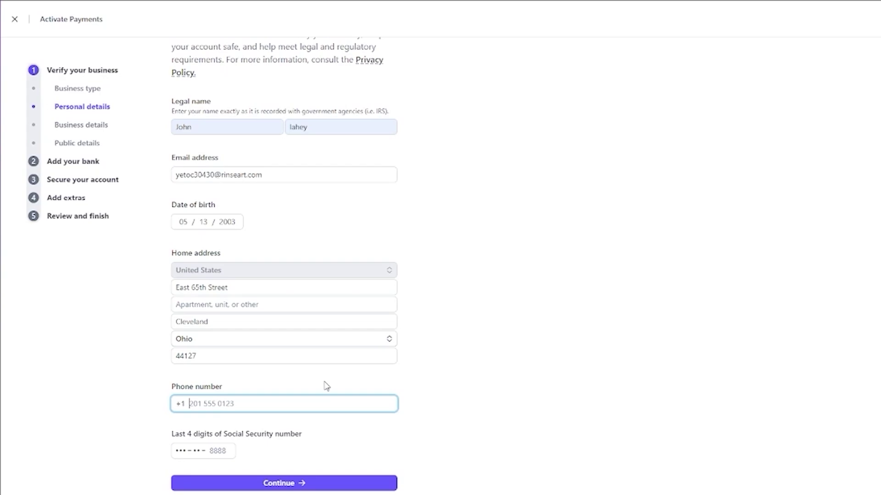
click(356, 486)
click(144, 87)
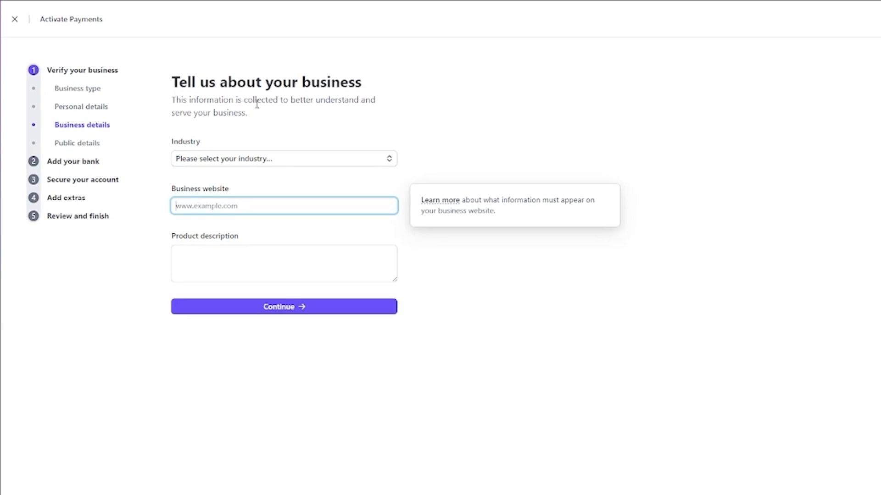
- Set the industry to Clothing and accessories
click(275, 163)
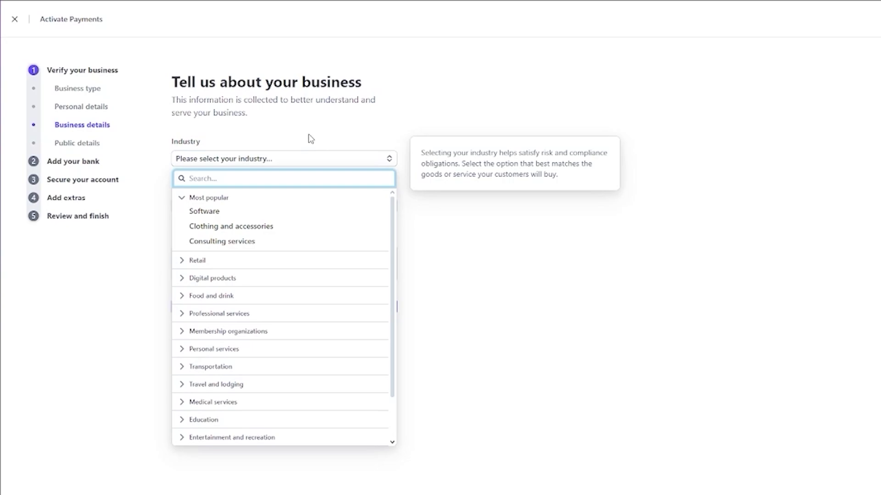
click(271, 226)
click(276, 203)
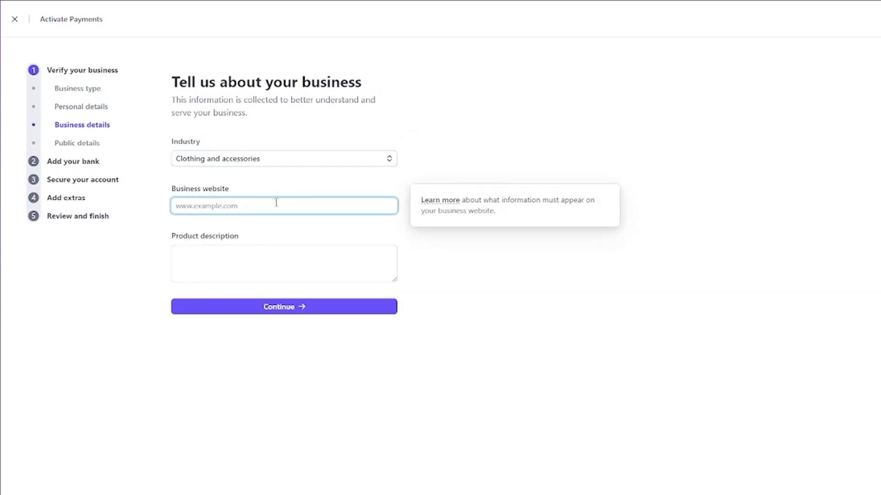
click(271, 252)
click(275, 208)
- Enter the product description 'clotiong a[[arel store' and submit the business details
click(260, 251)
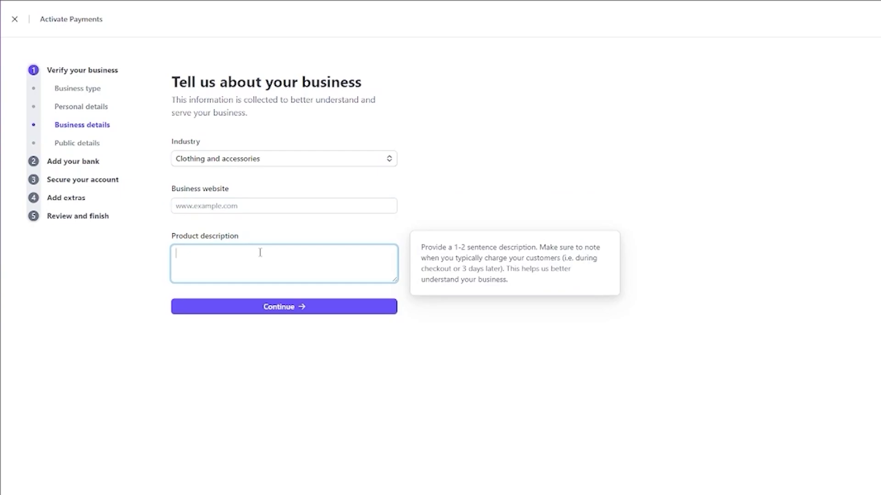
click(252, 308)
click(235, 273)
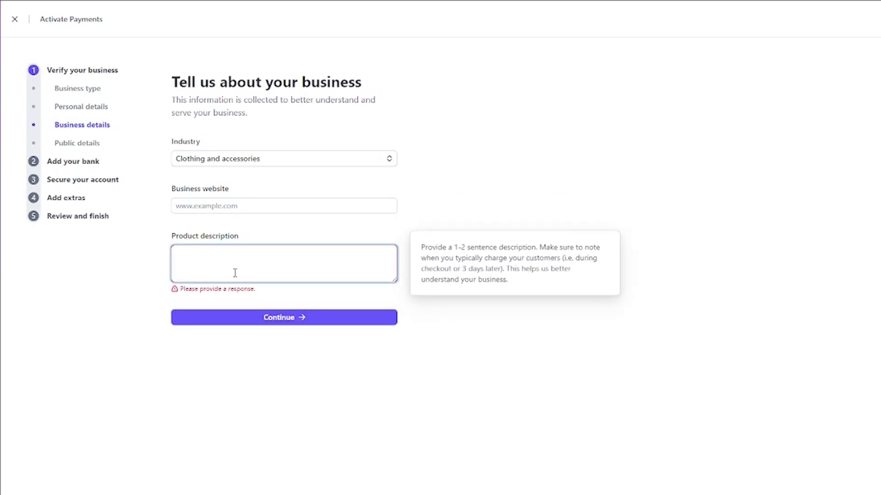
text(cl)
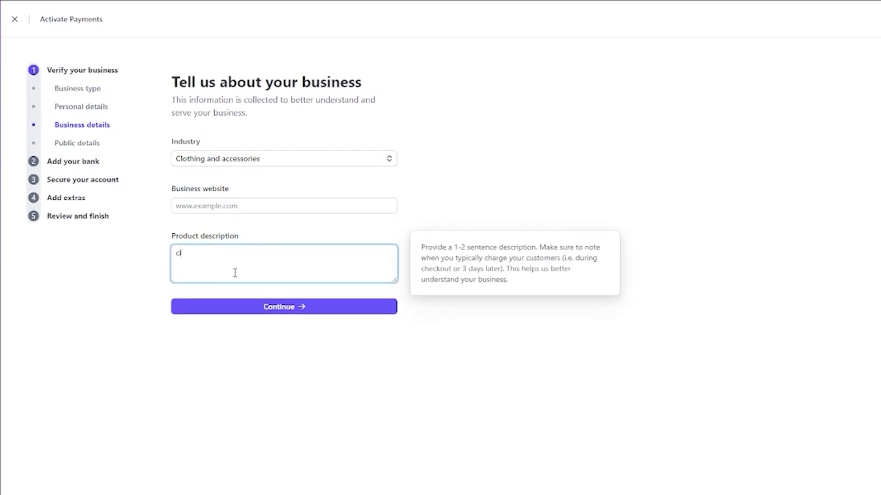
text(otiong a[[arel store)
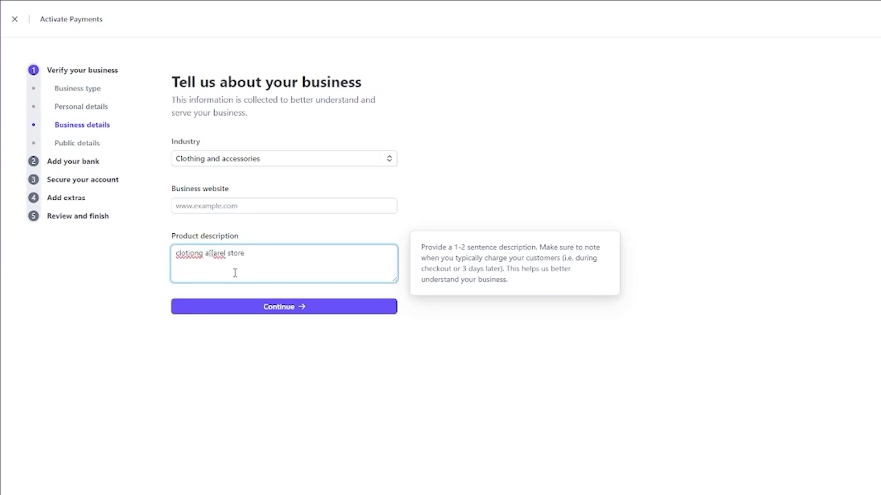
click(253, 312)
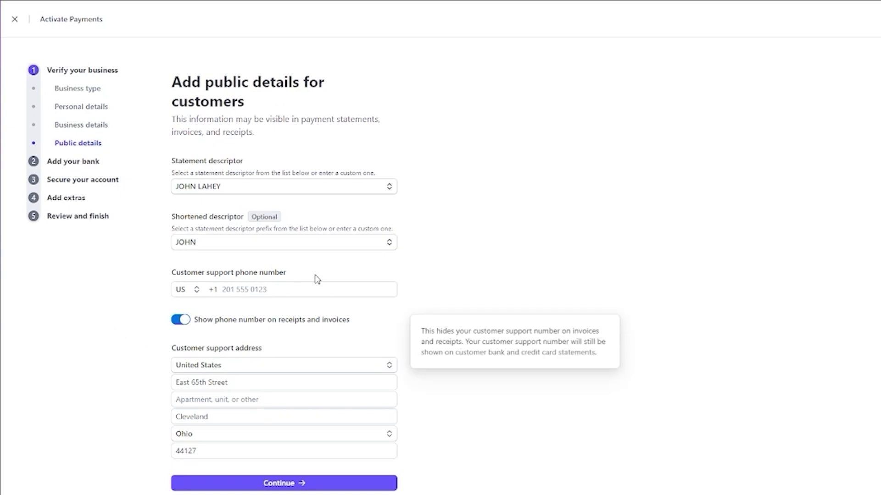
- Enter the customer support phone number and continue past the public details step
mouse_move(283, 246)
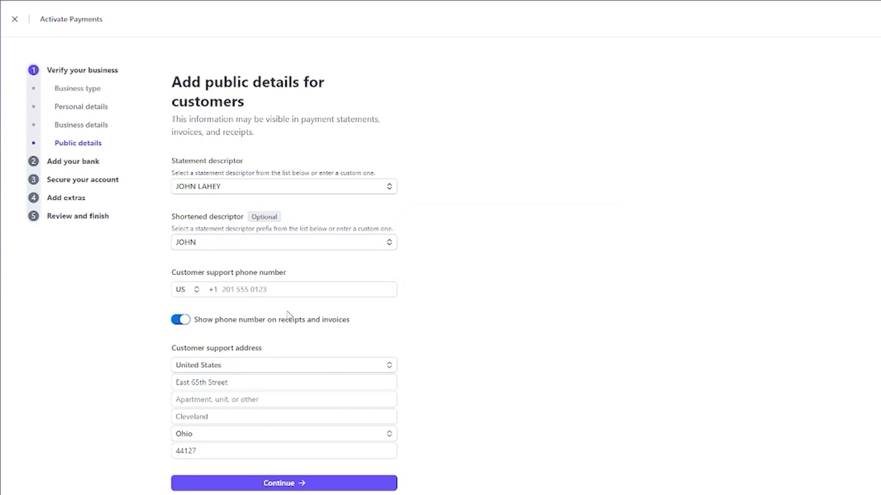
mouse_move(261, 303)
click(278, 288)
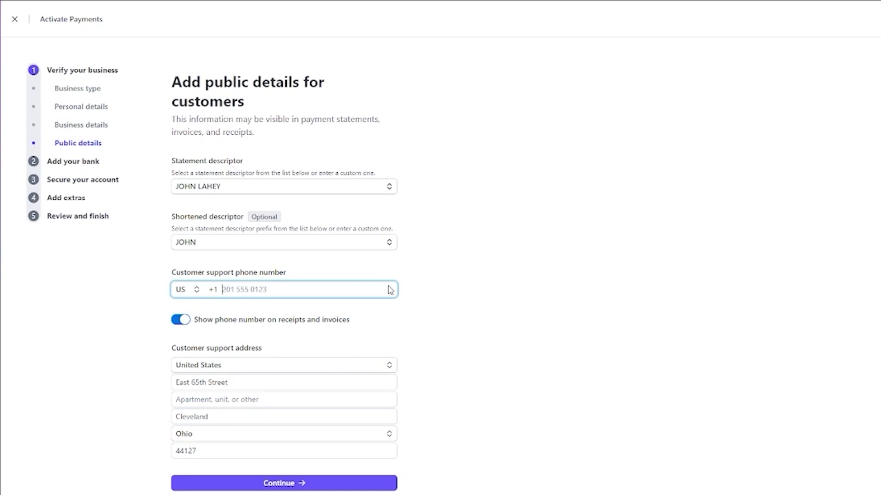
click(294, 484)
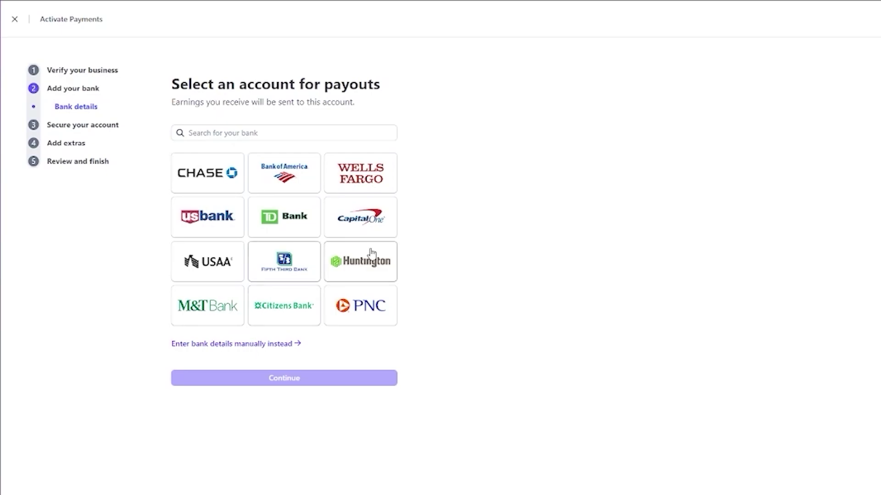
- Dismiss the manual bank details form without adding a bank and jump to Secure your account
click(290, 344)
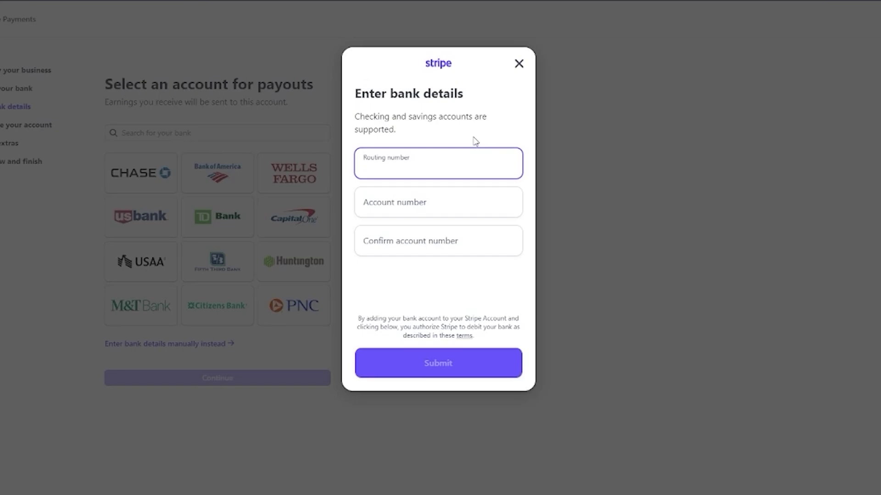
click(520, 65)
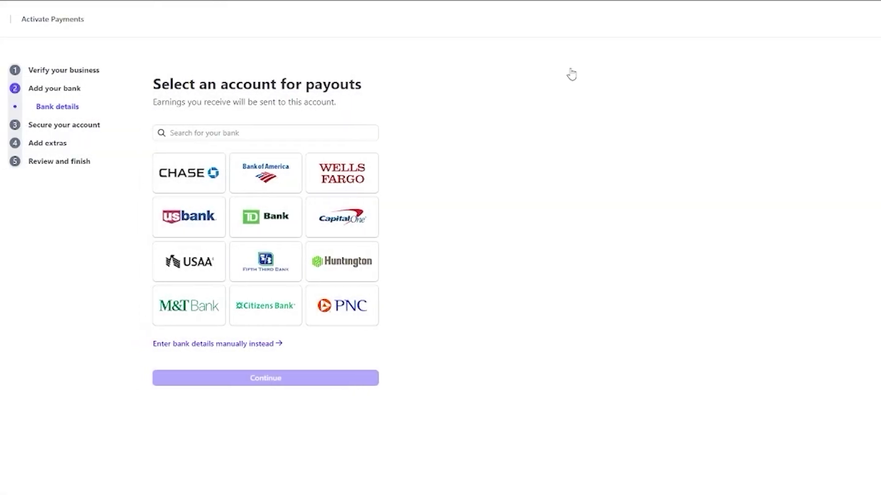
click(84, 131)
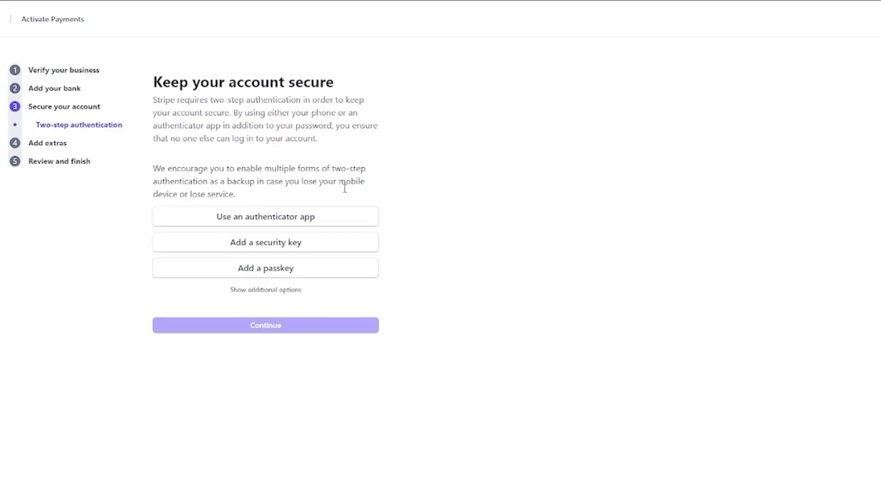
- Try adding a security key for two-step login, then cancel it
click(277, 247)
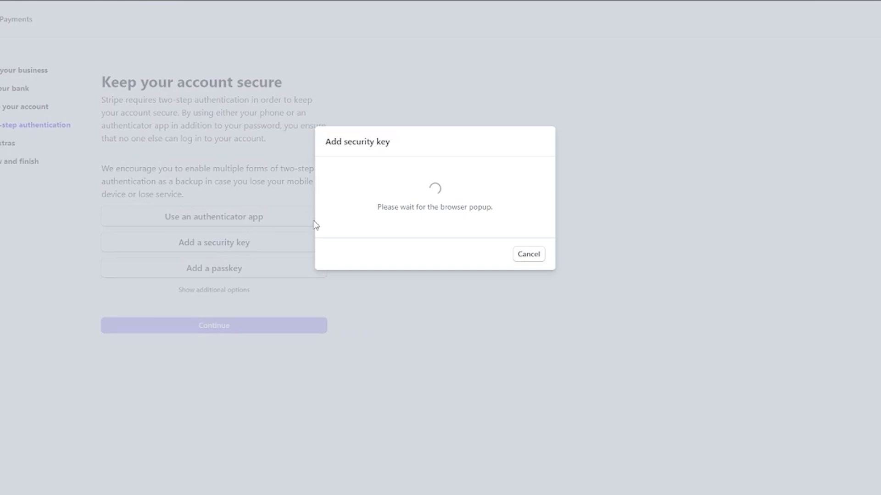
click(368, 280)
click(453, 310)
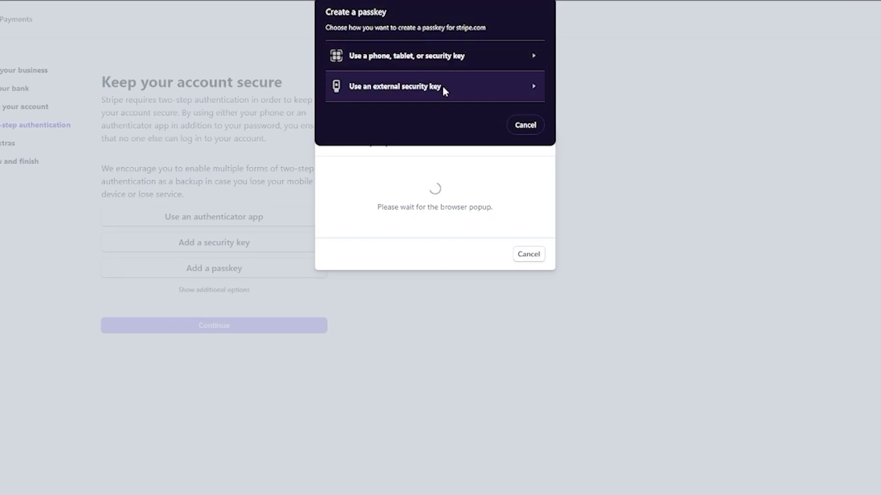
click(523, 126)
click(529, 269)
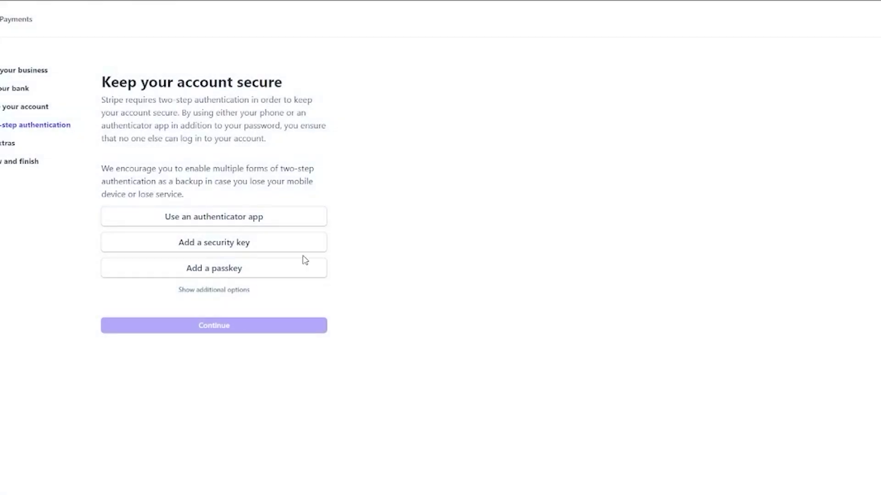
- Create a passkey with Windows Hello, entering the device PIN, and save it
click(233, 271)
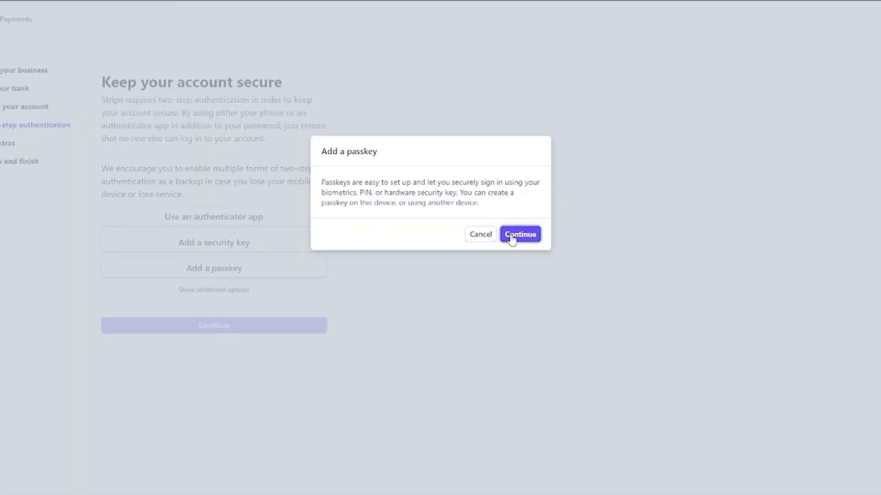
click(512, 235)
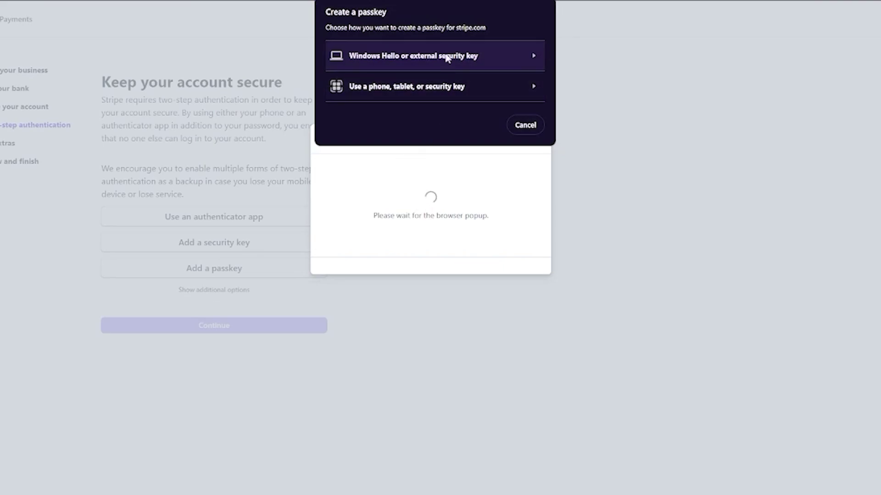
click(448, 58)
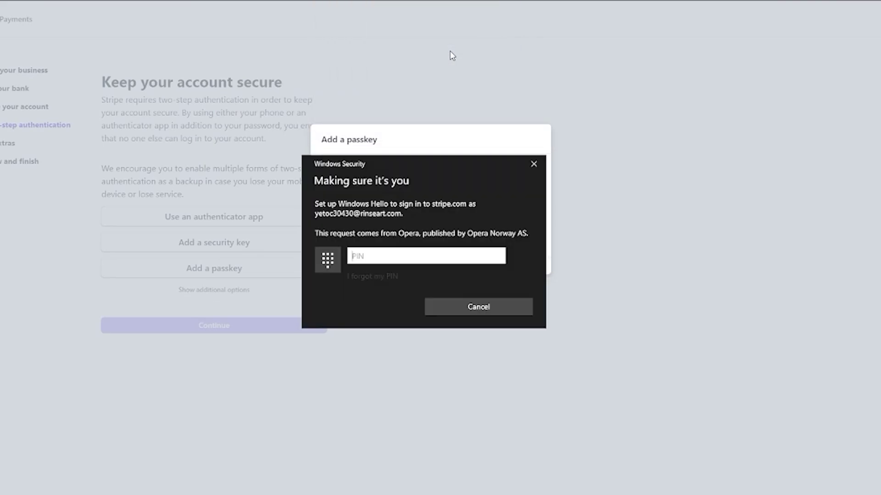
text(••••)
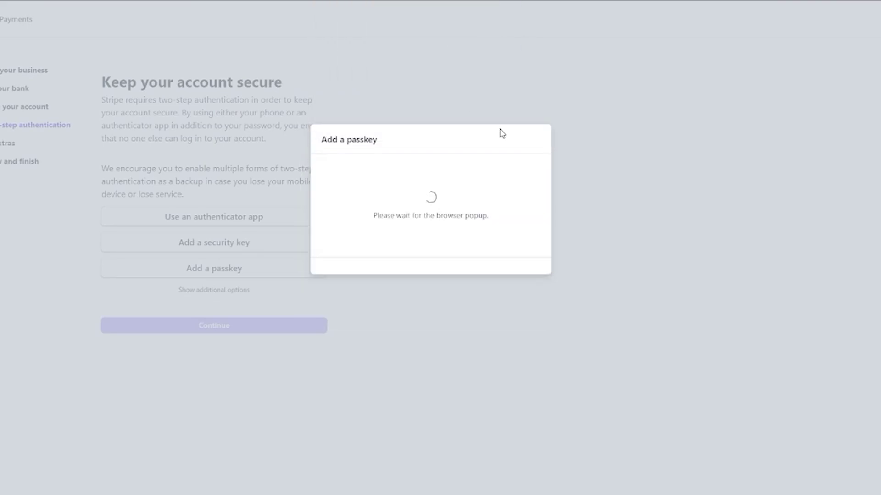
click(527, 237)
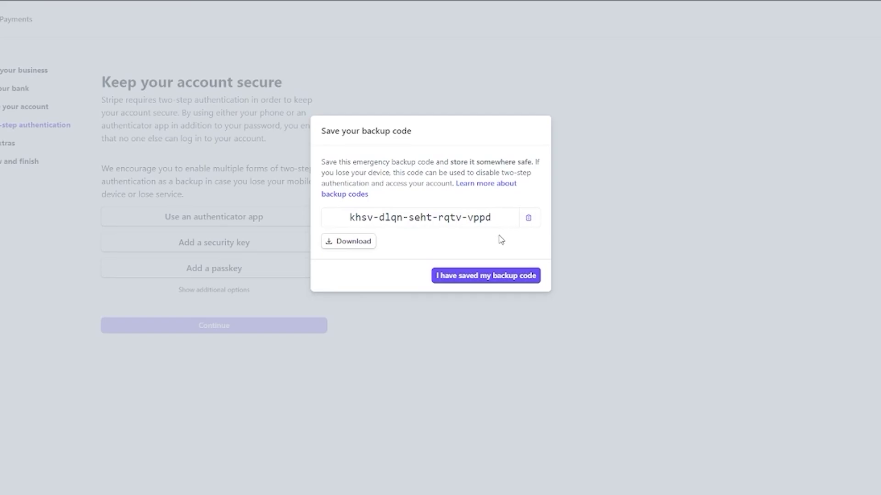
- Confirm the backup code has been saved and dismiss the passkey-added notice
drag(501, 240, 314, 199)
click(338, 214)
click(482, 275)
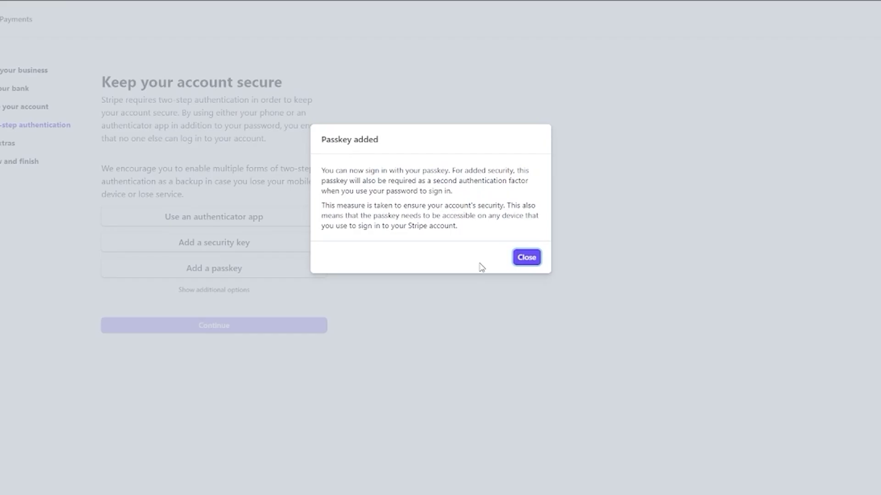
click(526, 260)
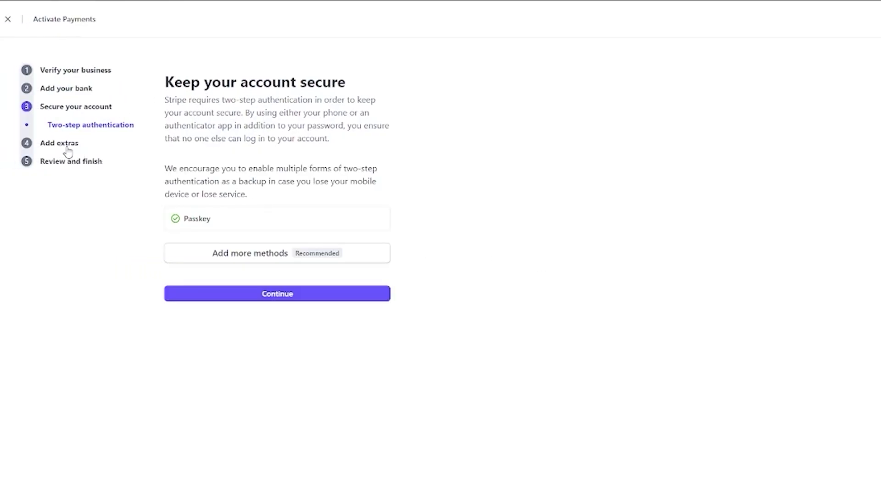
- Continue past two-step authentication to the climate contribution step
click(256, 293)
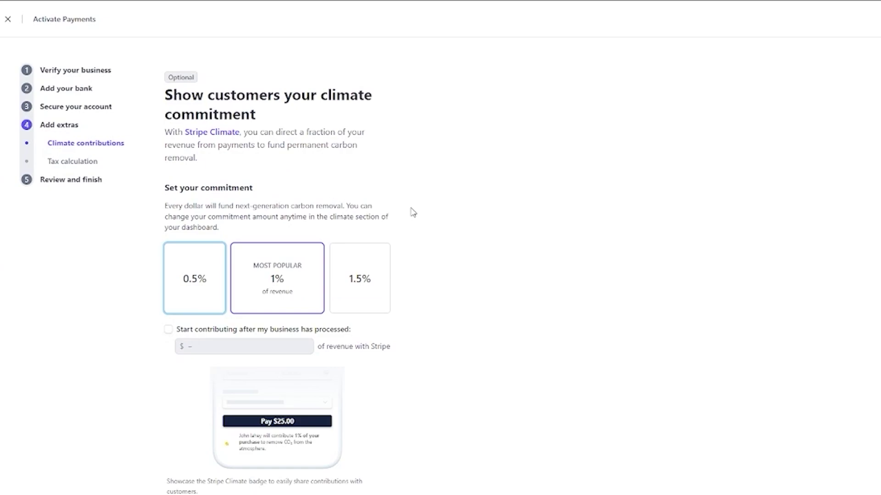
drag(166, 95, 306, 120)
click(478, 146)
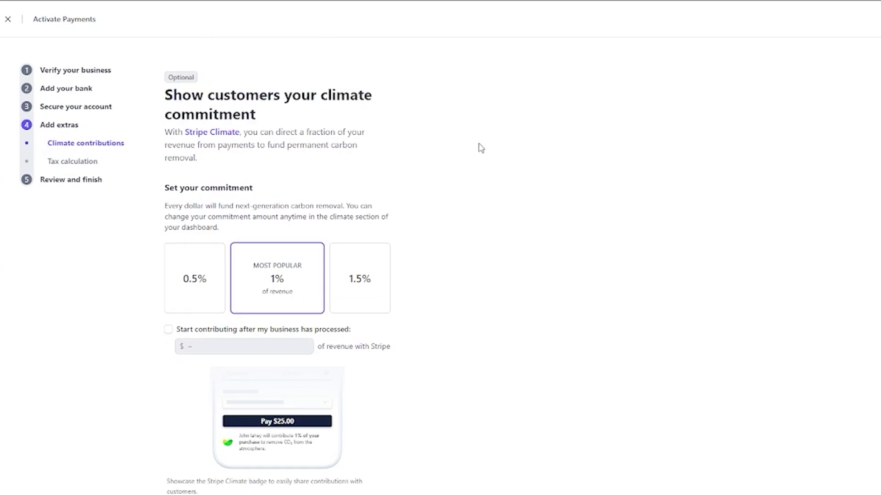
scroll(469, 148, down, 2)
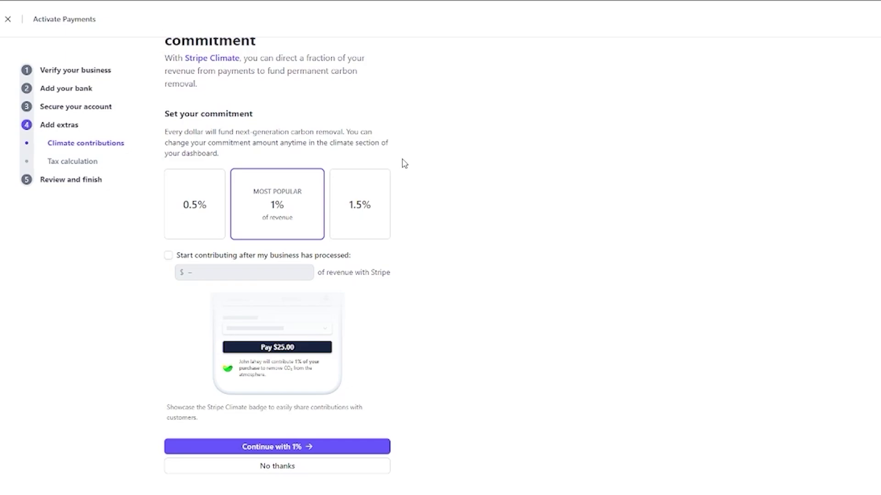
- Compare the 0.5%, 1% and 1.5% climate commitments, then decline with 'No thanks'
click(360, 200)
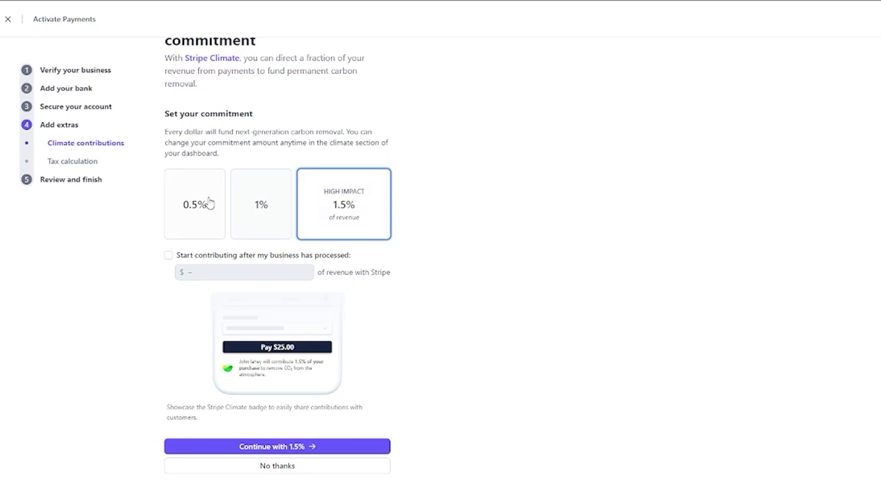
click(209, 202)
click(321, 209)
click(368, 212)
scroll(433, 300, up, 2)
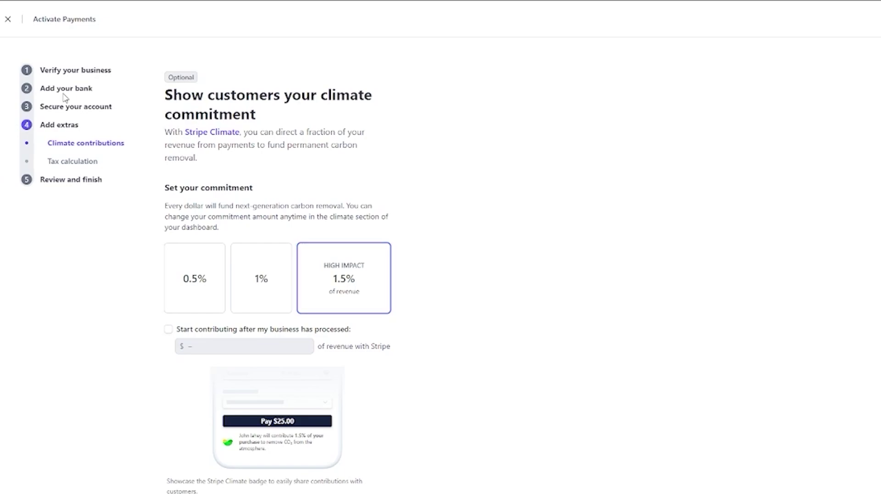
scroll(397, 210, down, 2)
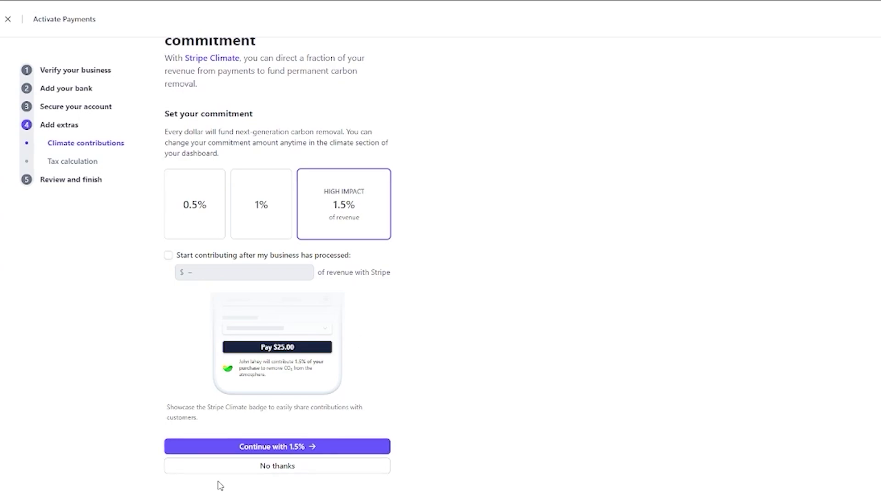
click(260, 469)
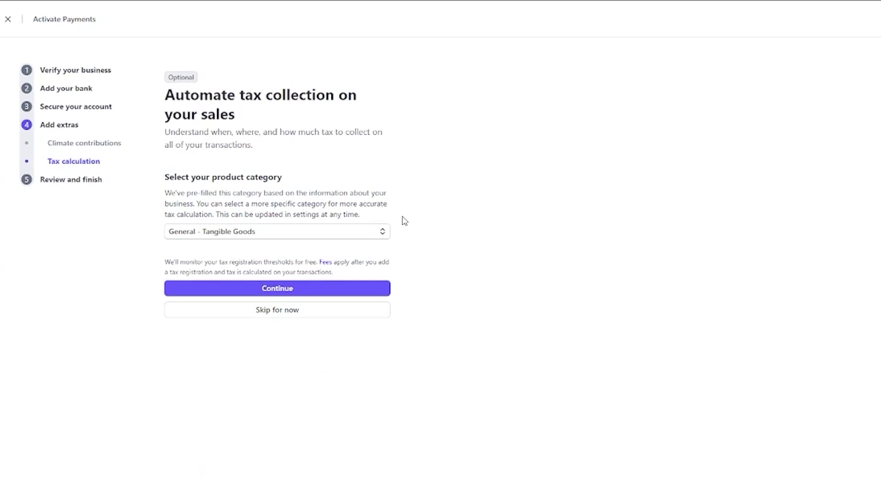
- Keep 'General - Tangible Goods' as the tax category and continue to Review and submit
mouse_move(251, 238)
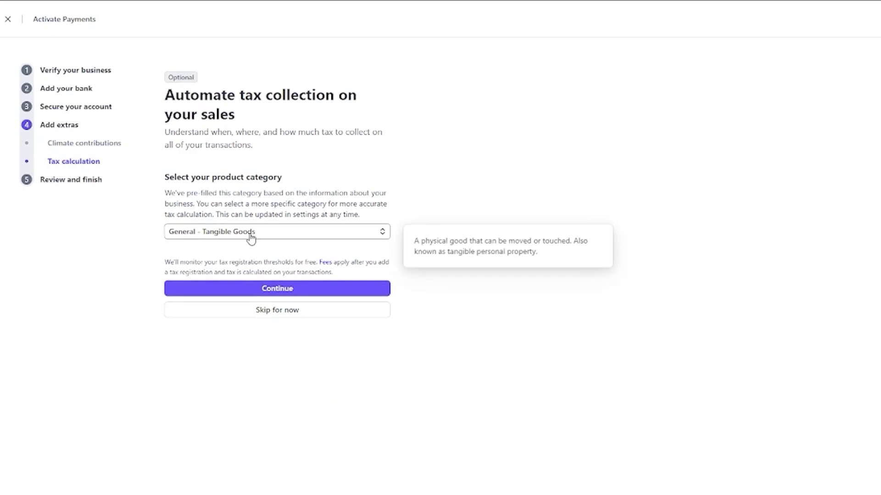
click(302, 289)
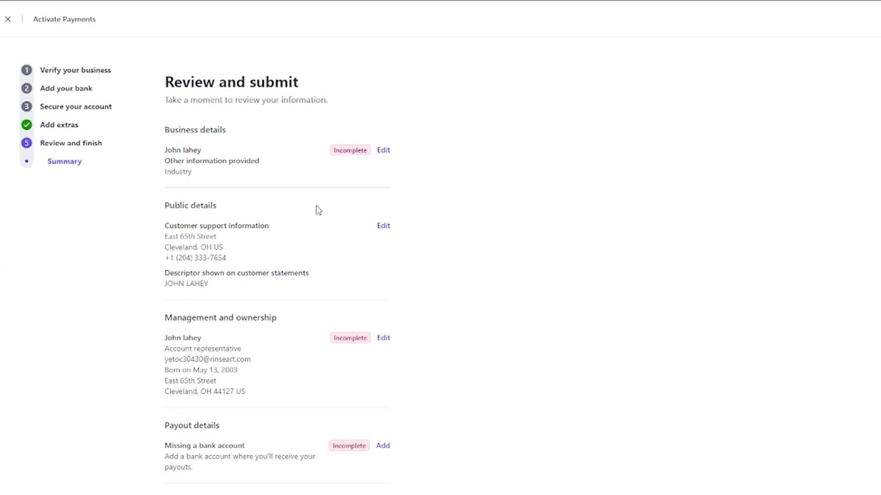
- Look over the Review and submit summary, then exit the activation form unsubmitted
scroll(318, 210, down, 5)
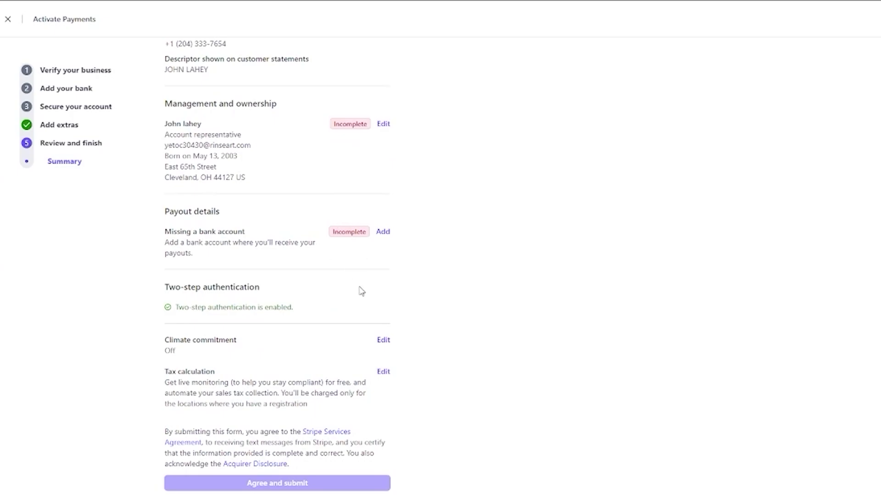
scroll(456, 387, up, 5)
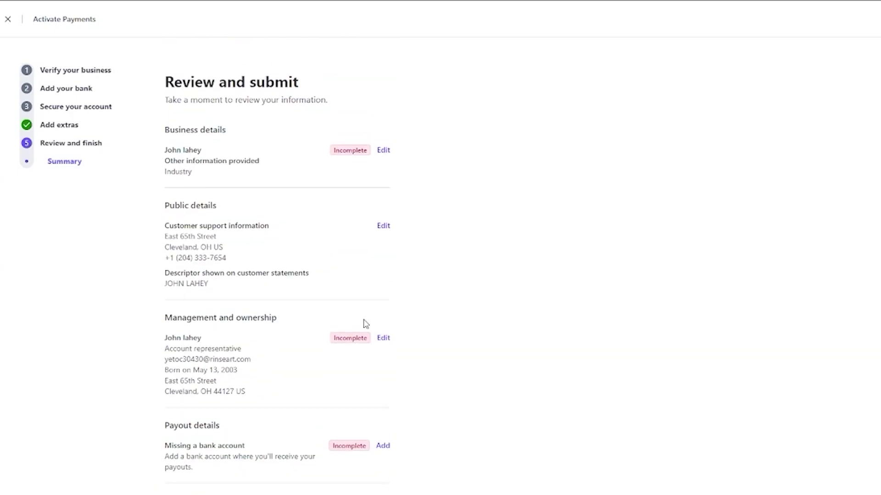
click(7, 19)
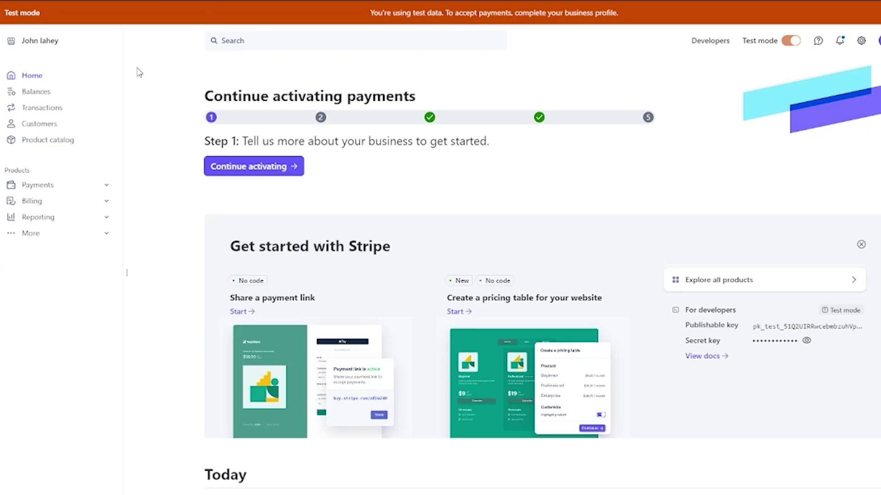
- From the Transactions page, start a payment link via 'Share a link to a checkout page'
click(57, 110)
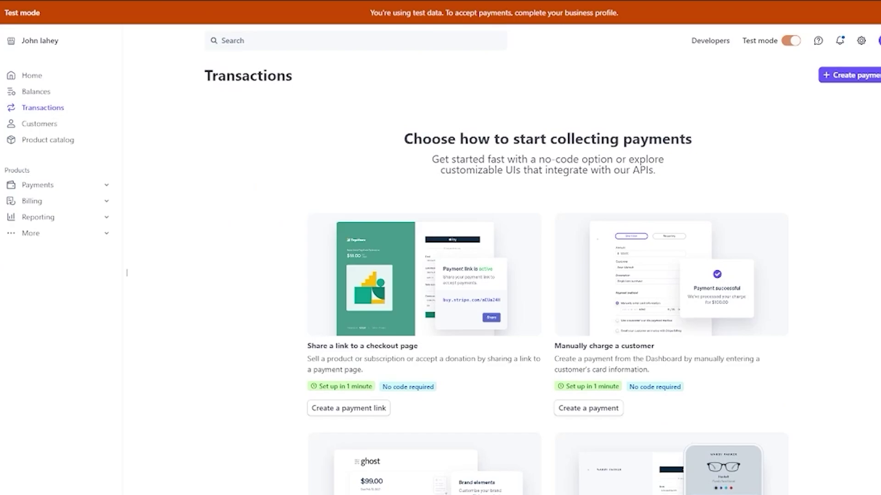
drag(403, 137, 816, 173)
click(817, 174)
scroll(384, 294, down, 5)
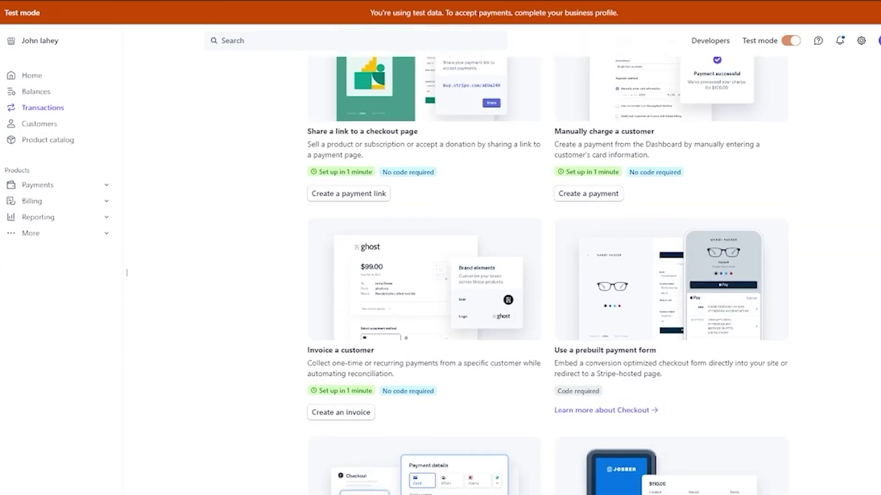
scroll(384, 331, up, 5)
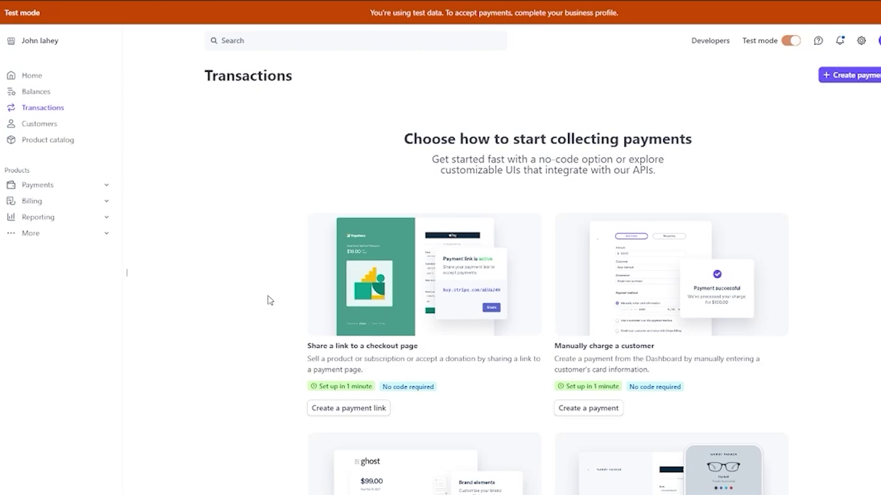
scroll(270, 299, down, 5)
scroll(285, 220, up, 3)
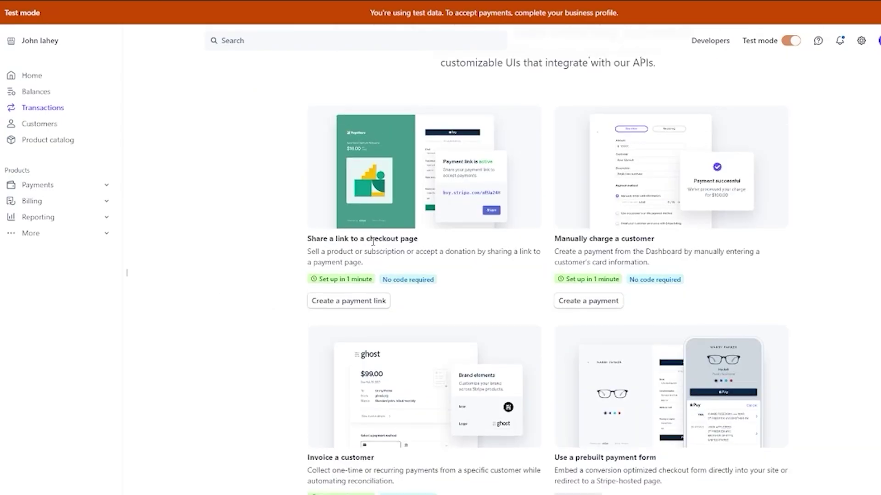
drag(307, 251, 390, 266)
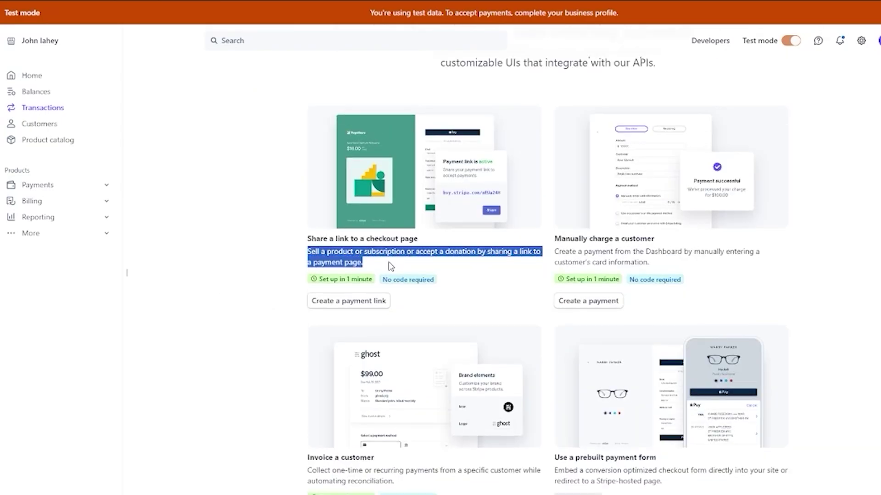
click(253, 258)
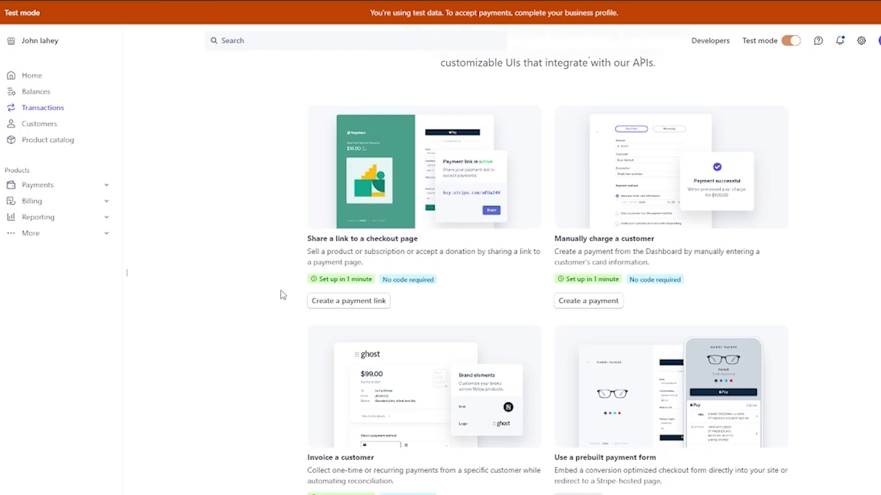
click(310, 300)
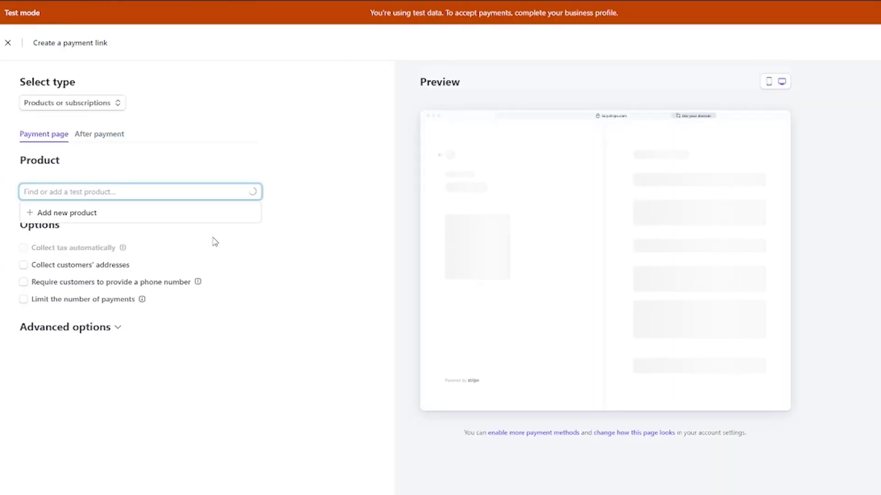
- Keep 'Products or subscriptions' as link type and choose '+ Add new product'
click(68, 108)
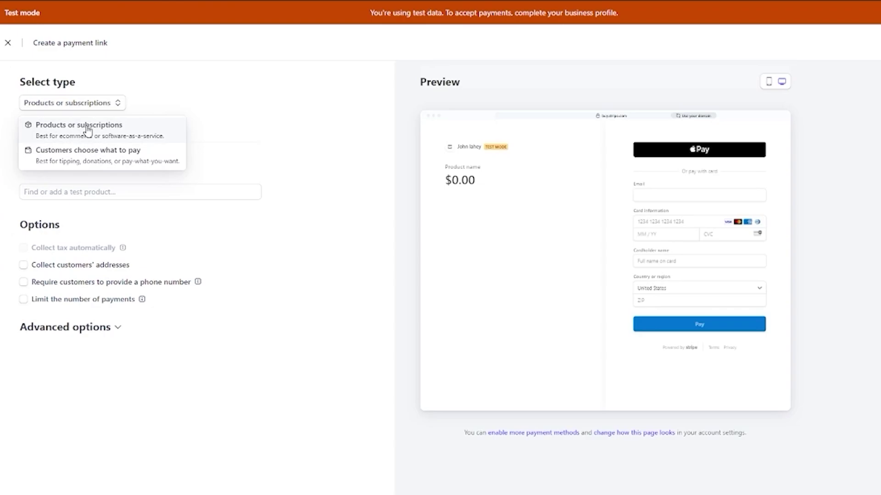
click(88, 131)
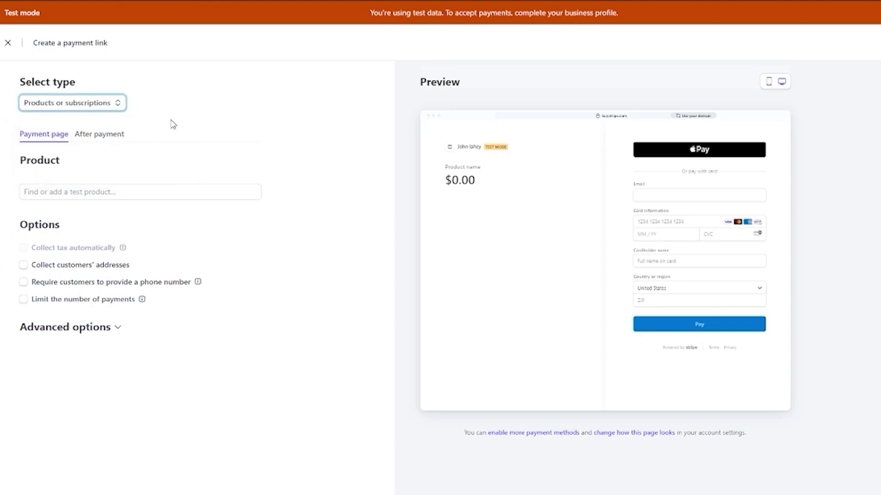
click(88, 134)
click(51, 135)
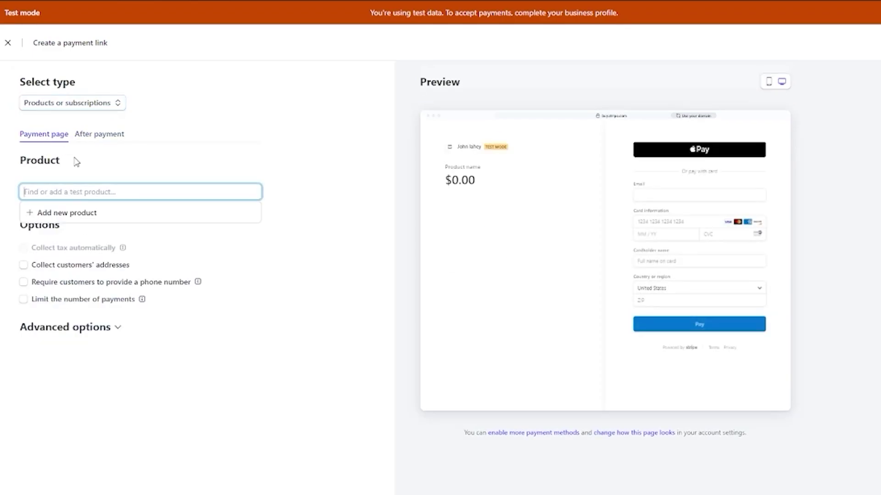
click(73, 213)
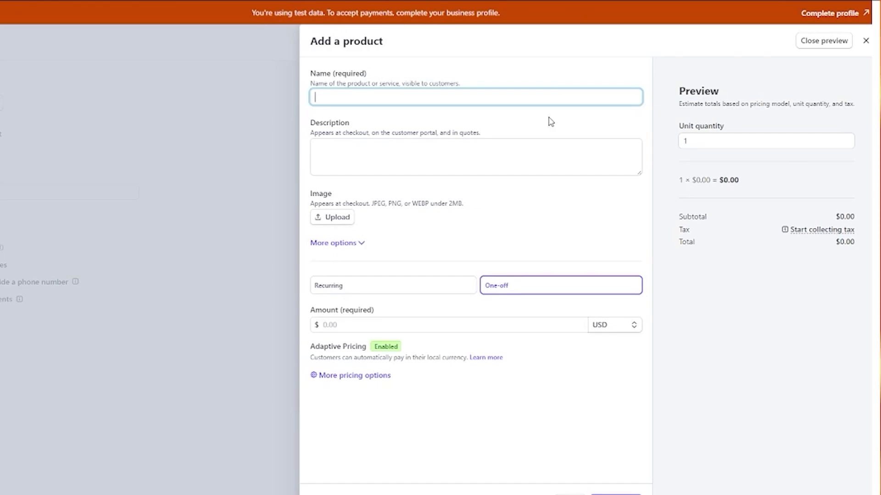
- Name the new product 'hoodie' and upload an image for it
text(hoodie)
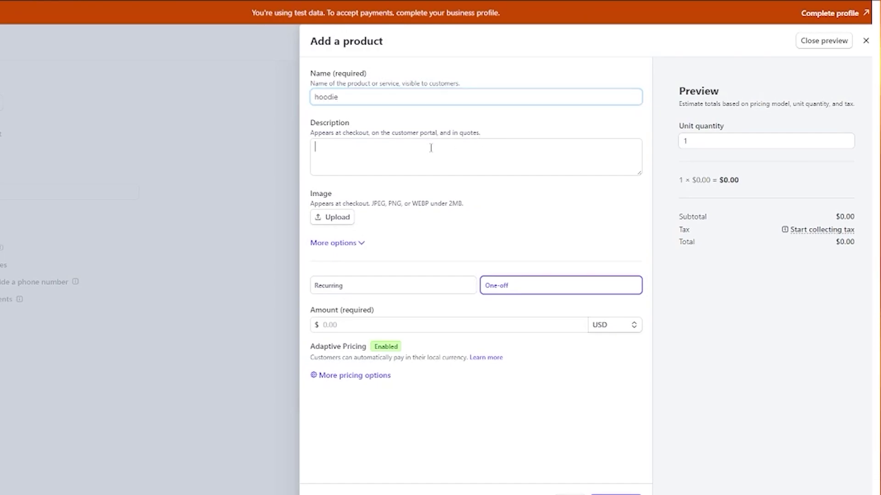
click(352, 147)
click(345, 218)
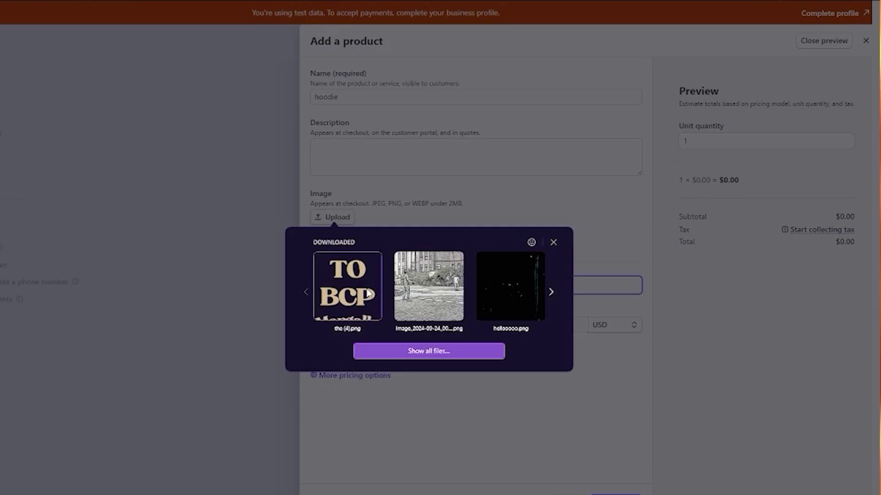
click(552, 293)
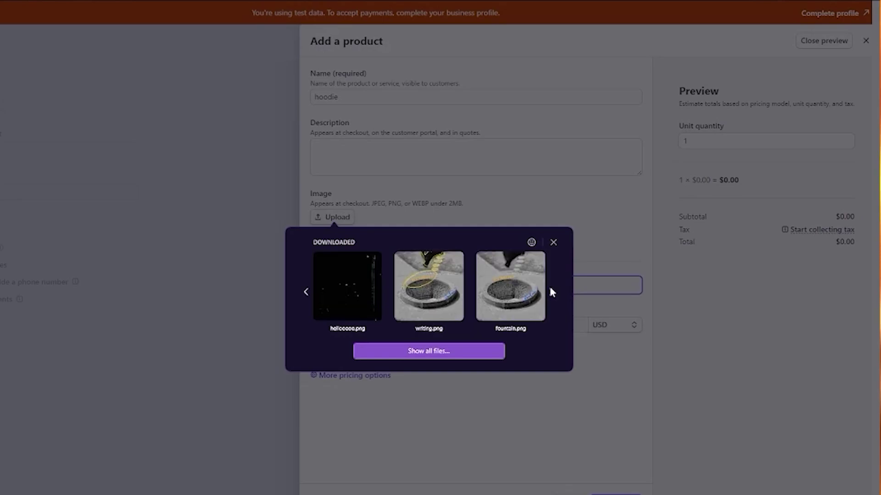
click(343, 290)
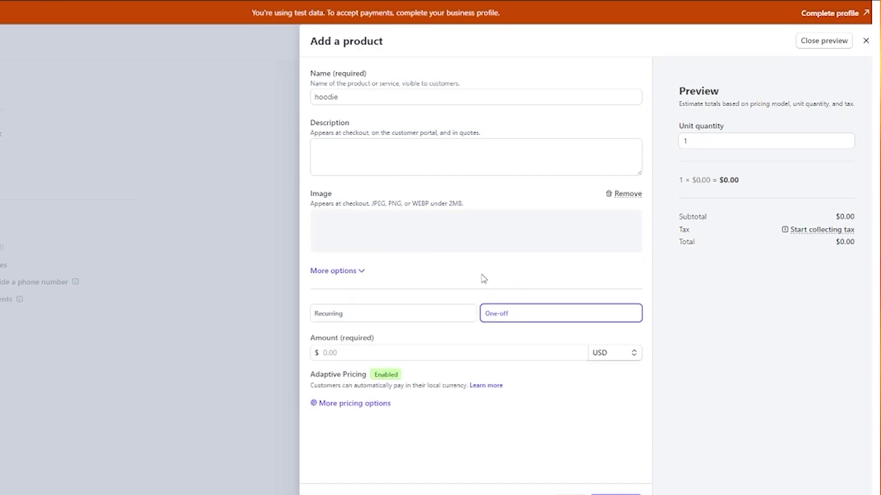
- Keep the price one-off at 250.00 and add the hoodie product
click(419, 311)
click(506, 318)
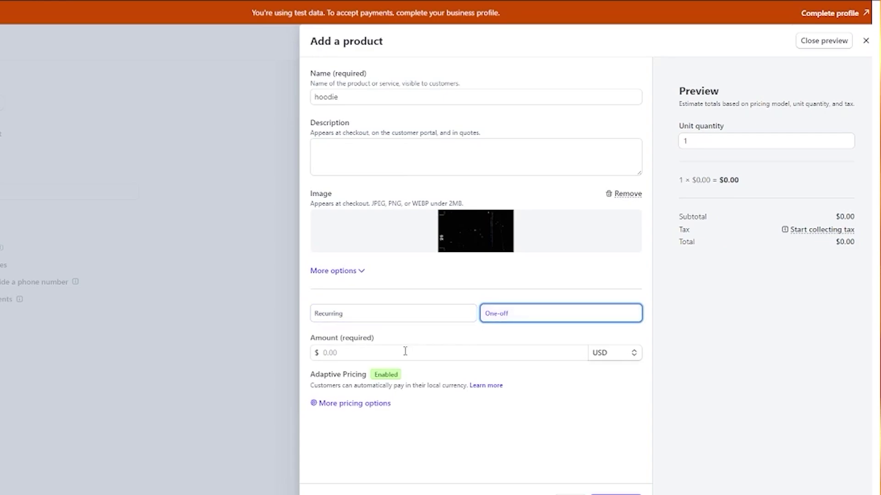
click(541, 353)
text(250.00)
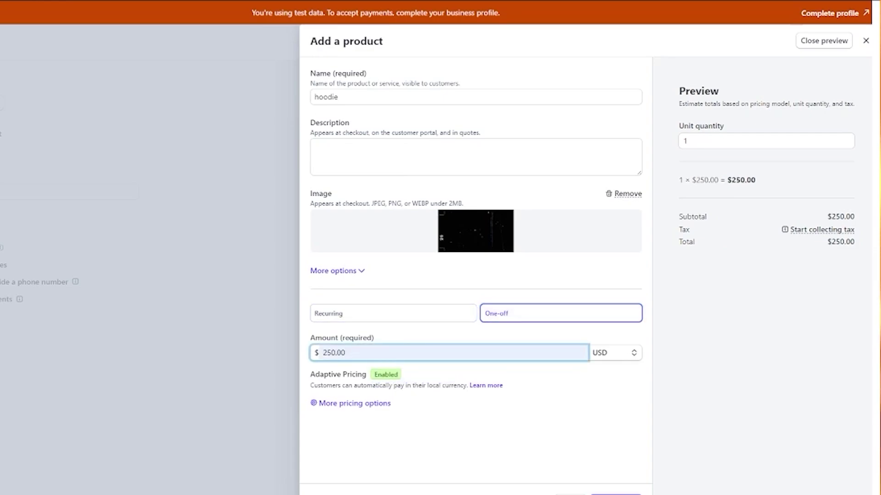
click(614, 494)
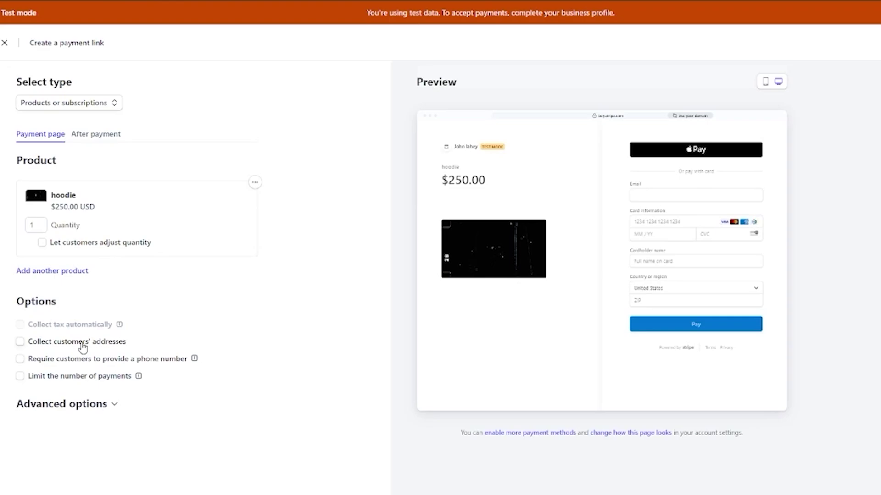
- Expand Advanced options and compare phone and desktop checkout previews for the hoodie link
click(114, 404)
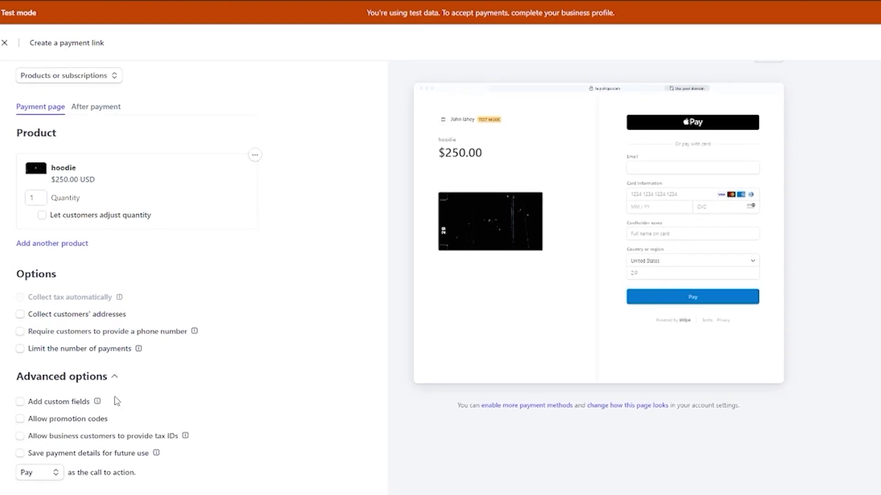
scroll(128, 390, up, 1)
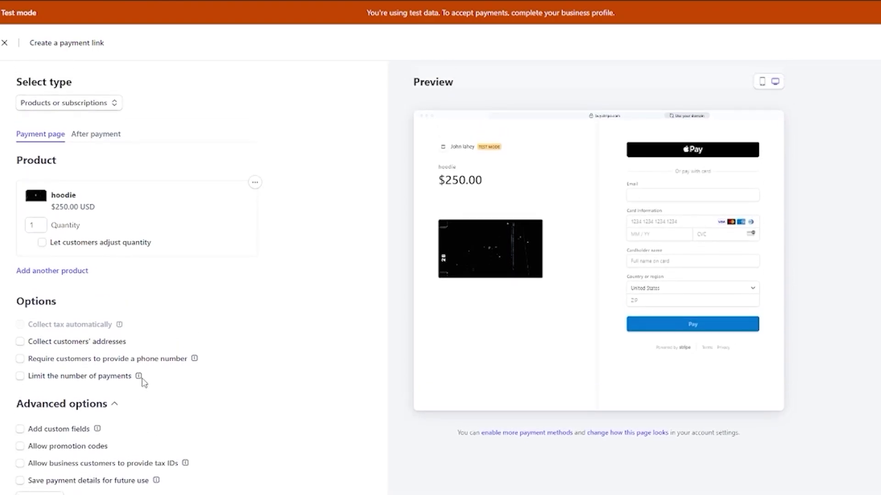
click(762, 82)
click(775, 83)
click(762, 82)
click(775, 82)
click(761, 83)
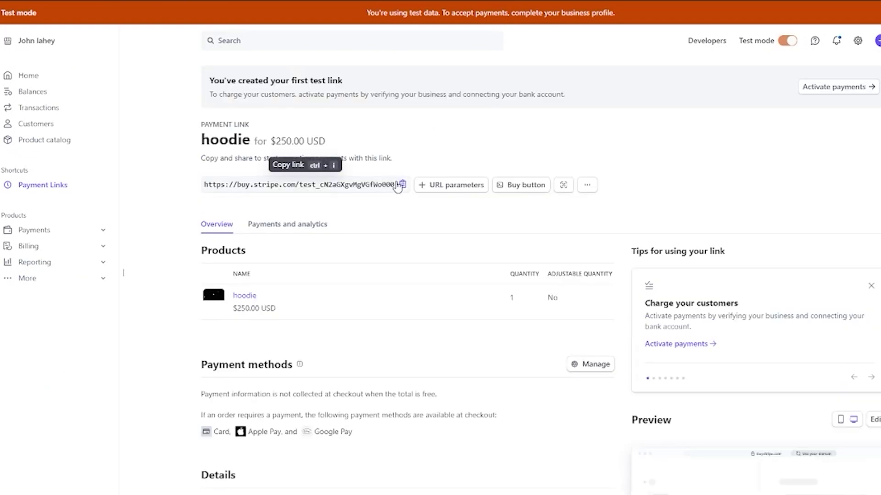
- Copy the hoodie payment link URL and expand Payments in the sidebar
click(402, 184)
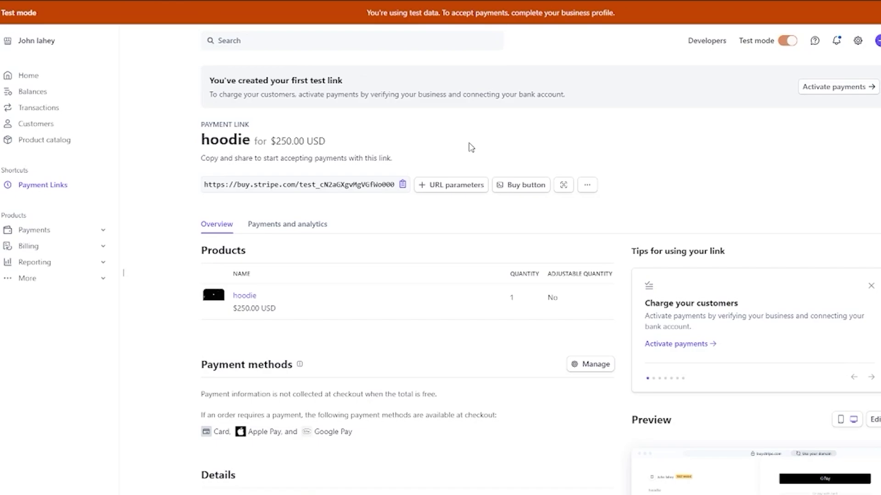
click(92, 230)
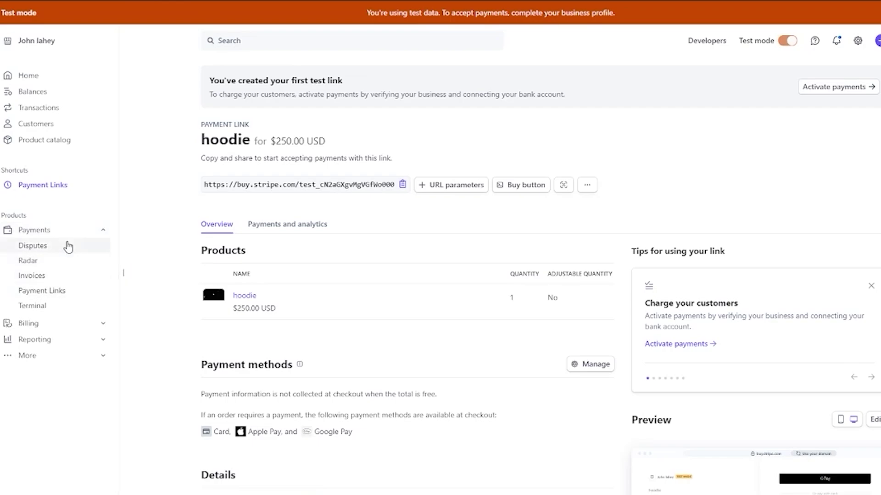
- Visit Disputes, Radar and Invoices, and expand the Billing, Reporting and More sidebar sections
click(53, 248)
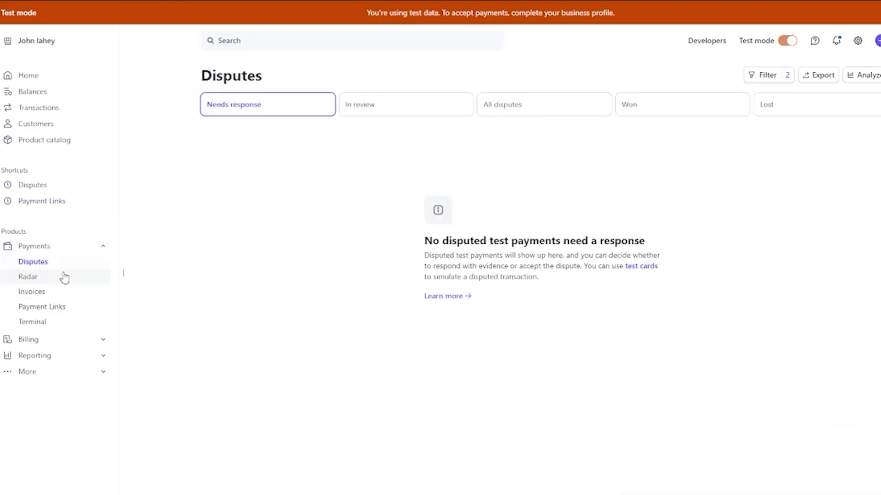
click(41, 277)
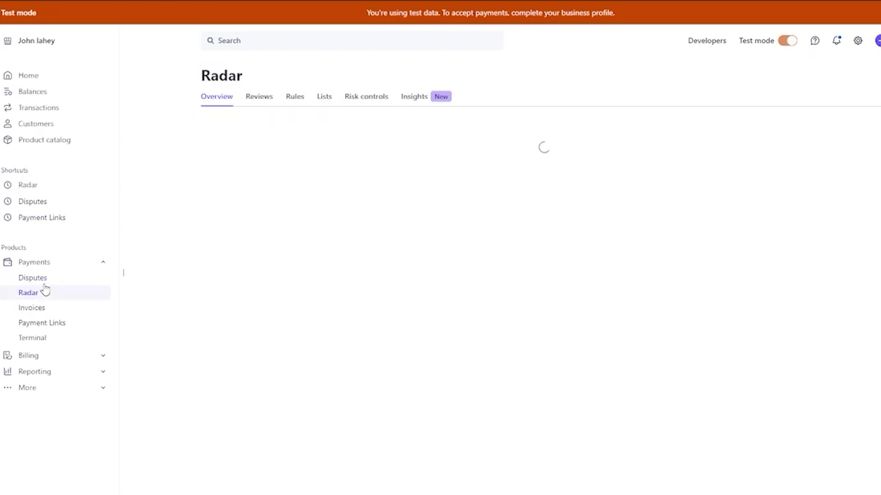
click(48, 311)
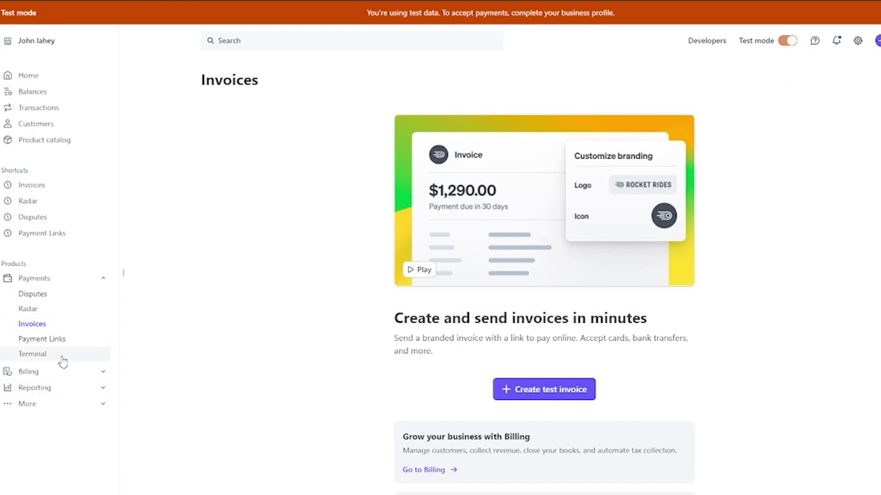
click(87, 372)
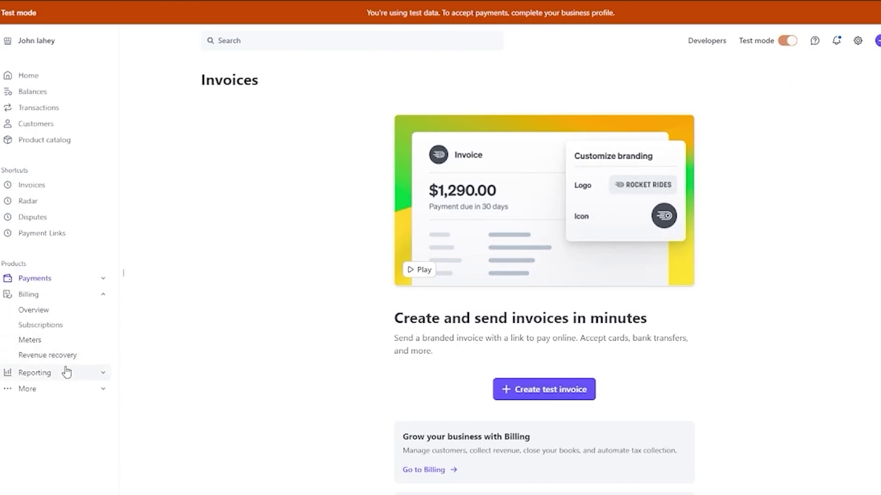
click(67, 372)
click(65, 389)
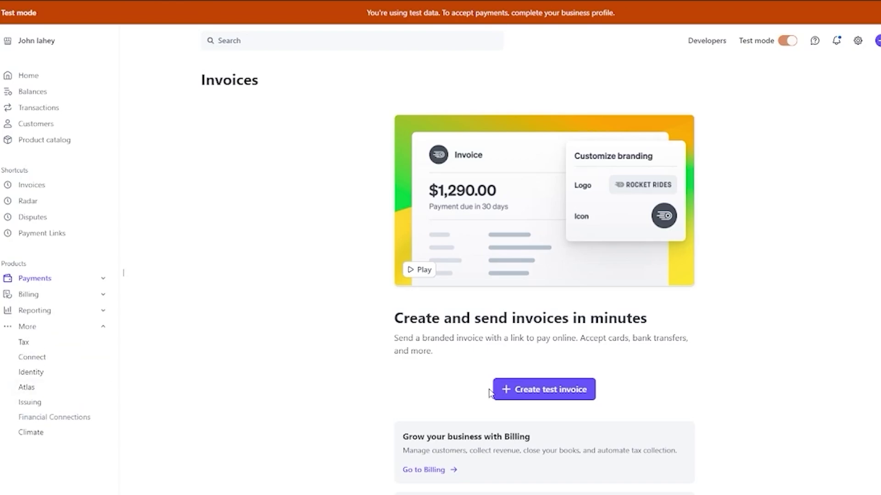